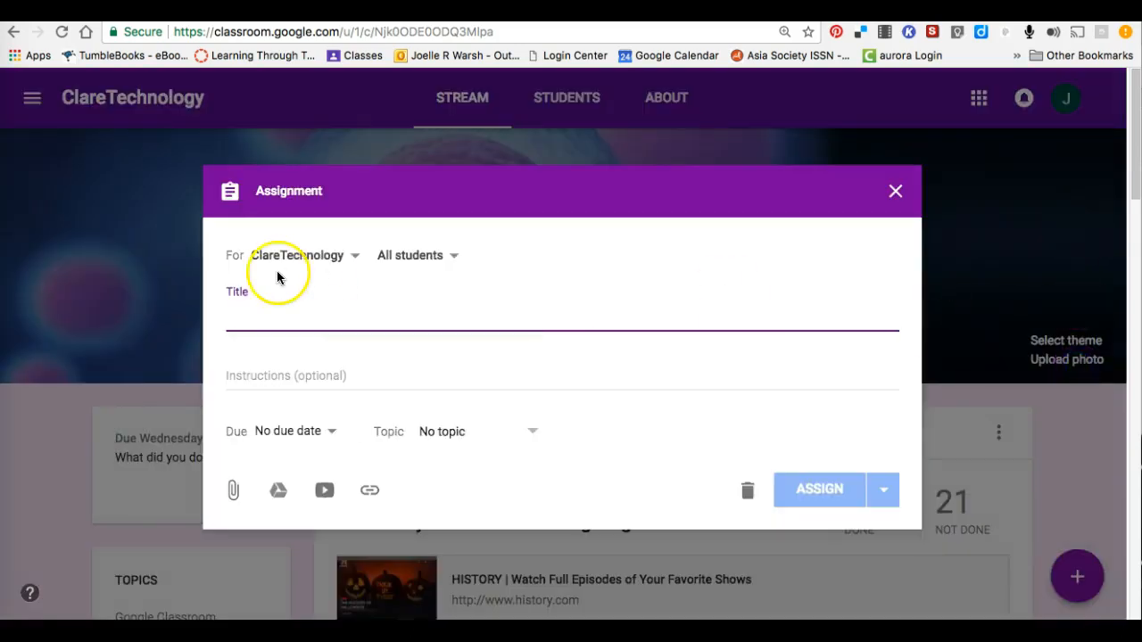
- Examine the classes and the individual students available as recipients for the new assignment
{"action": "left_click", "coordinate": [328, 258]}
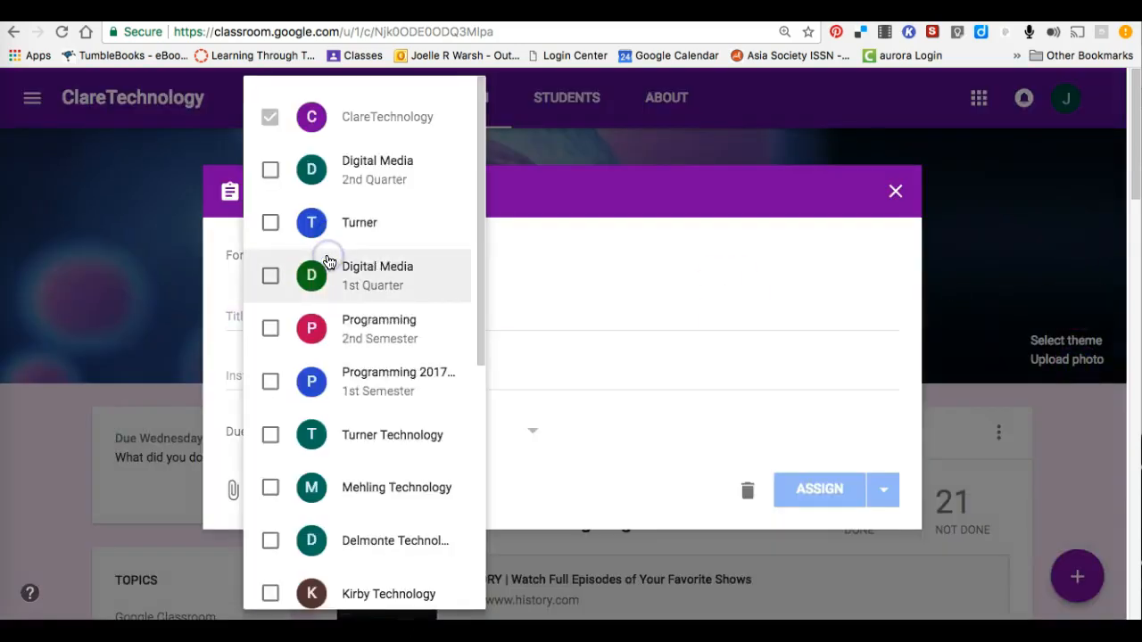
{"action": "left_click", "coordinate": [530, 277]}
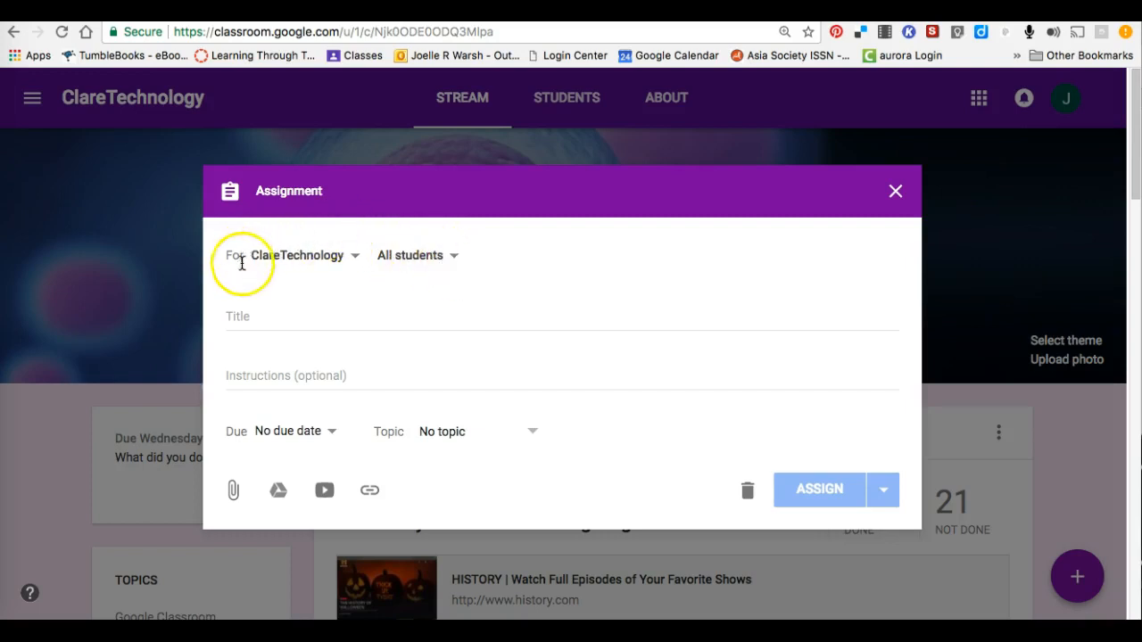
{"action": "left_click", "coordinate": [456, 260]}
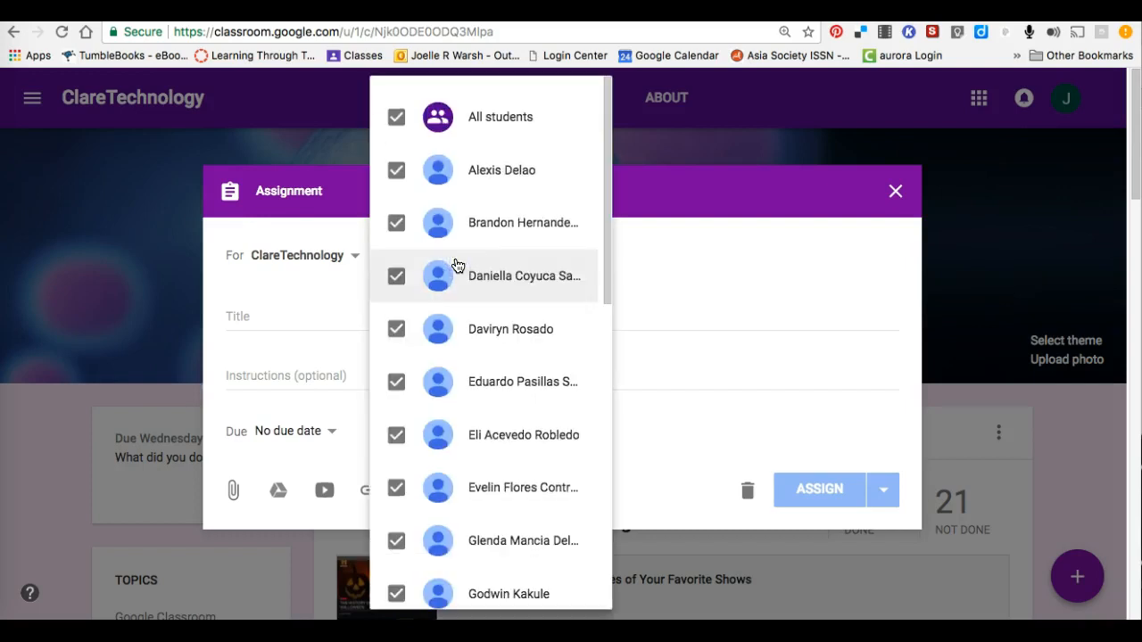
{"action": "left_click", "coordinate": [350, 306]}
- Add the Digital Media 1st Quarter class as a second recipient and check the help note beside the student selection
{"action": "left_click", "coordinate": [353, 259]}
{"action": "left_click", "coordinate": [269, 275]}
{"action": "left_click", "coordinate": [507, 297]}
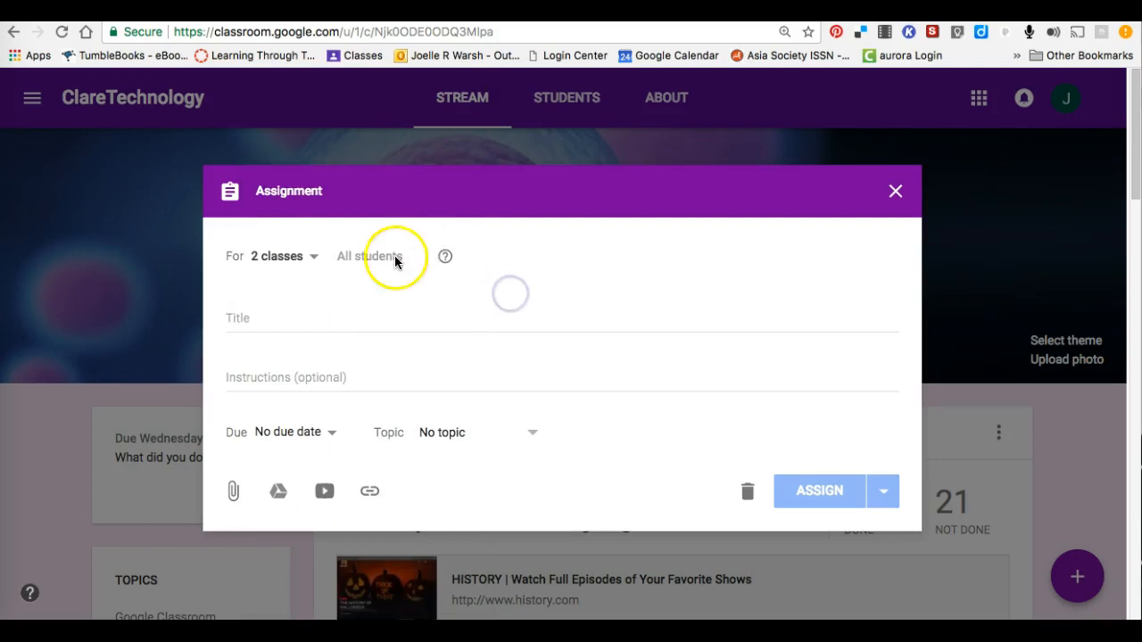
{"action": "mouse_move", "coordinate": [445, 257]}
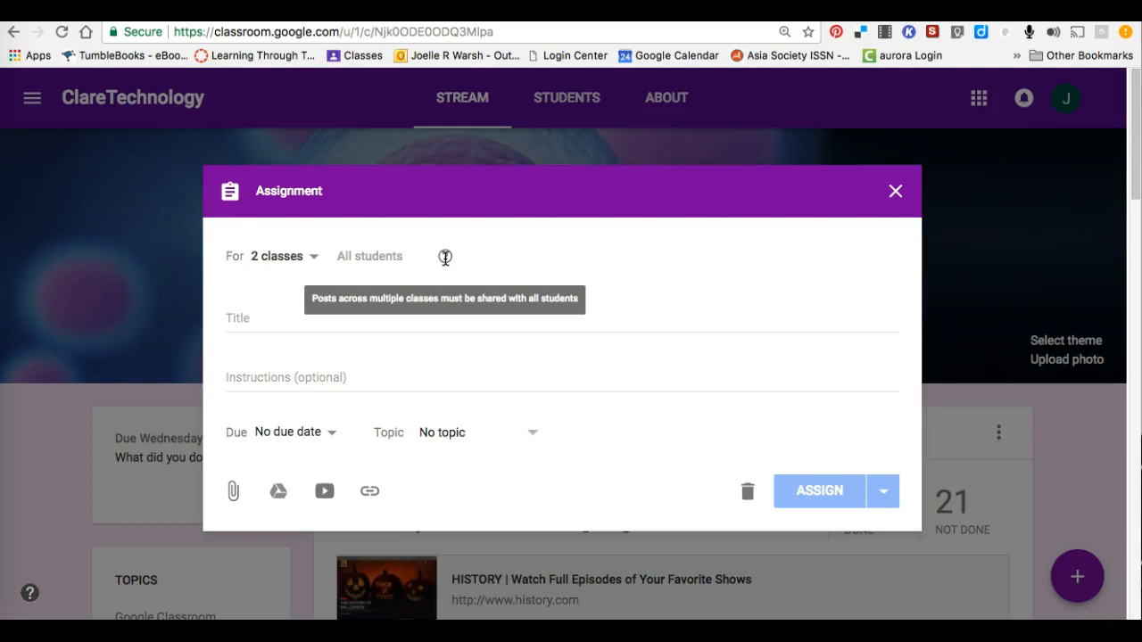
- Remove the Digital Media 1st Quarter class from the assignment's recipients
{"action": "left_click", "coordinate": [312, 257]}
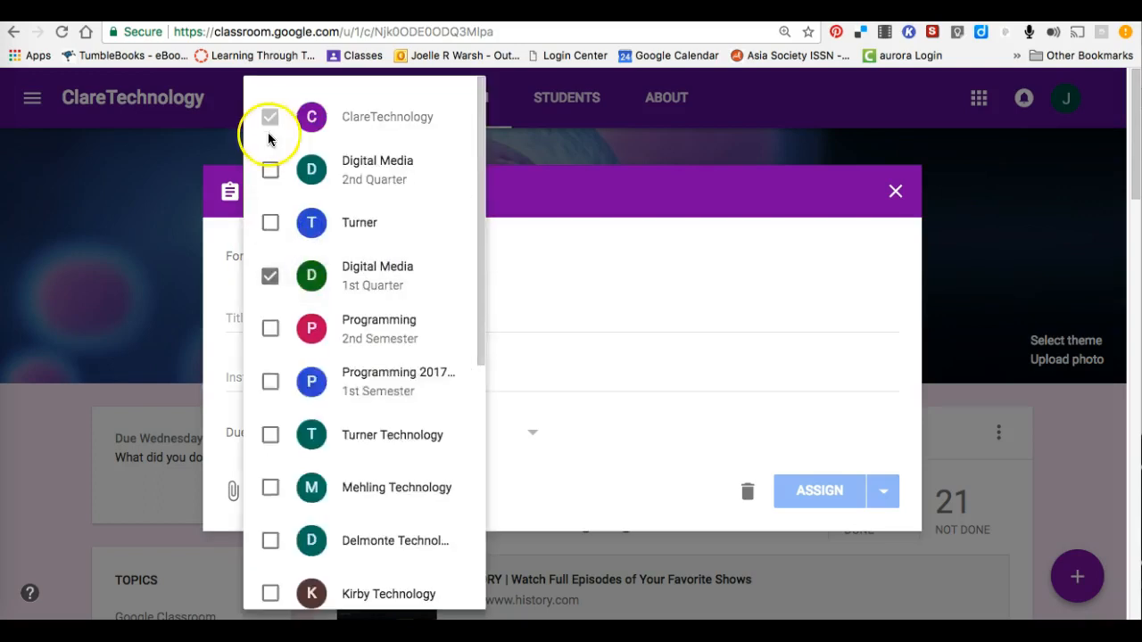
{"action": "left_click", "coordinate": [270, 276]}
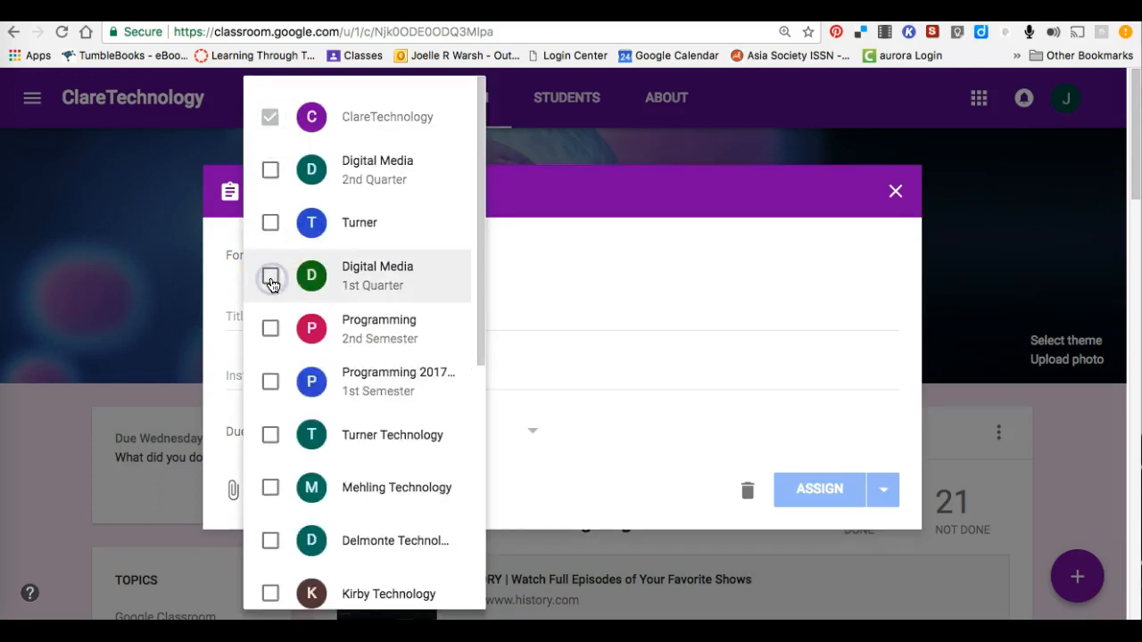
{"action": "left_click", "coordinate": [543, 290]}
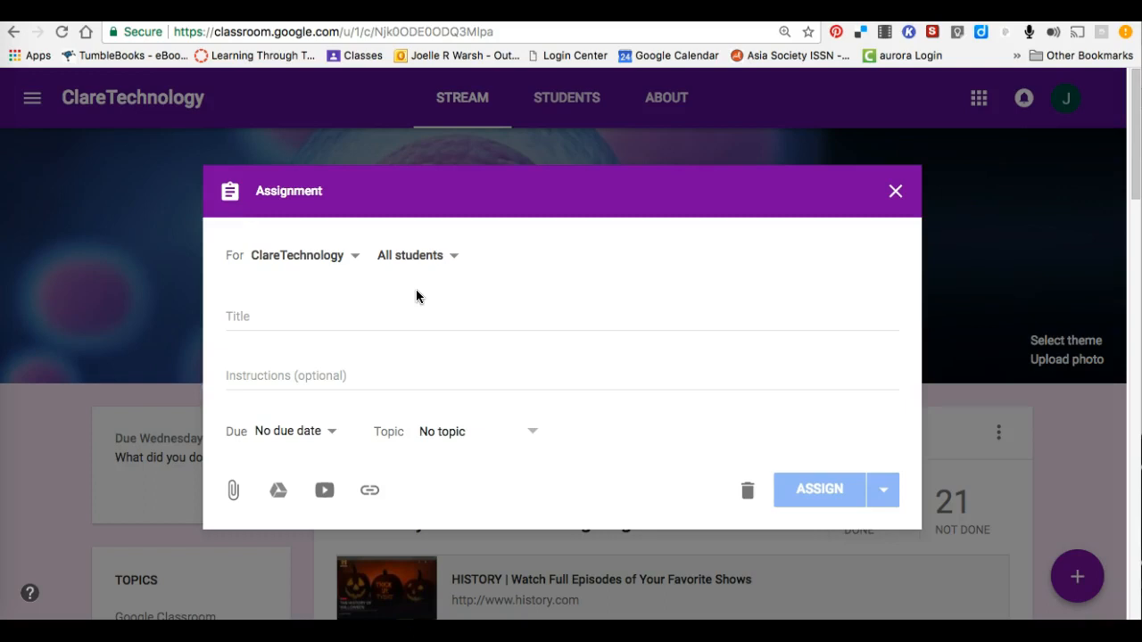
- Enter "Thaksigivn Resaerch Project" as the assignment title
{"action": "left_click", "coordinate": [327, 319]}
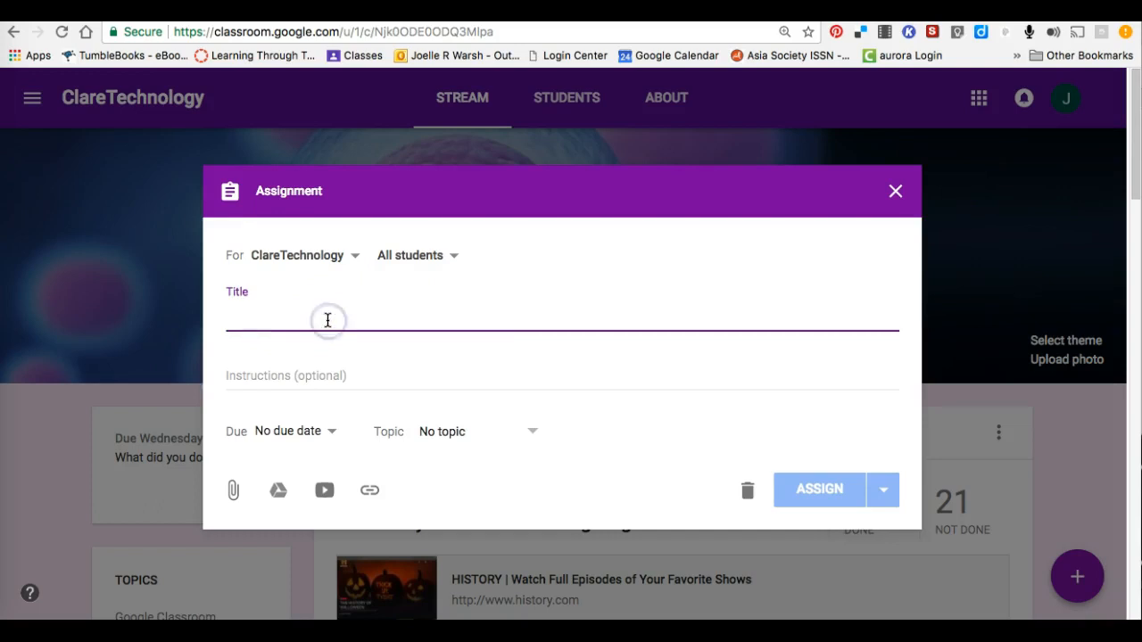
{"action": "type", "text": "Thaks"}
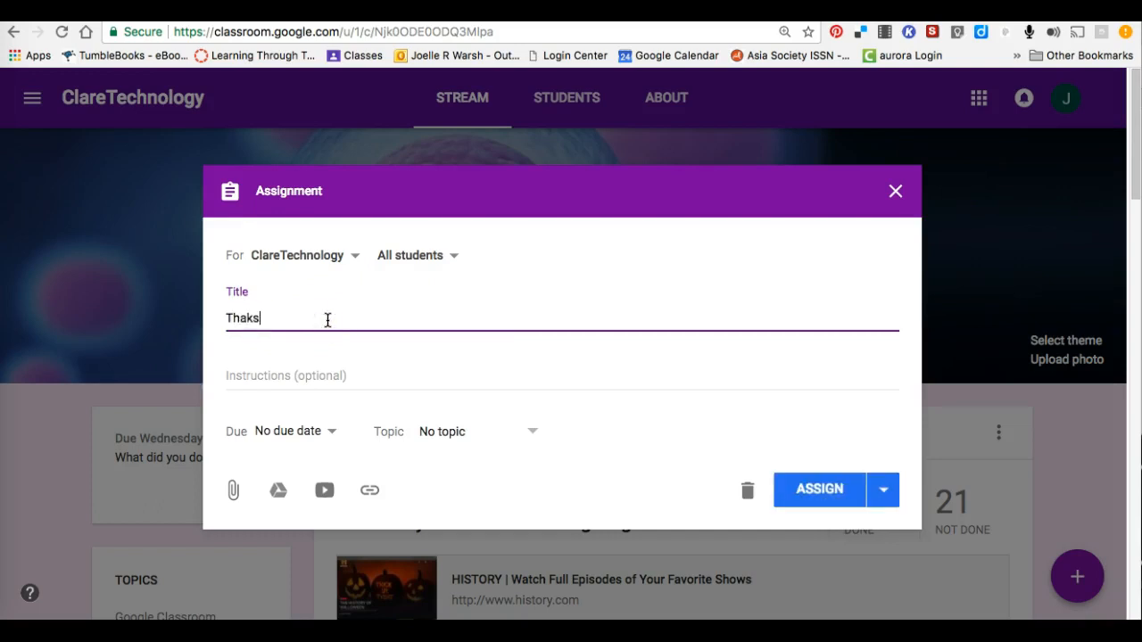
{"action": "type", "text": "igivn Resaerch Project"}
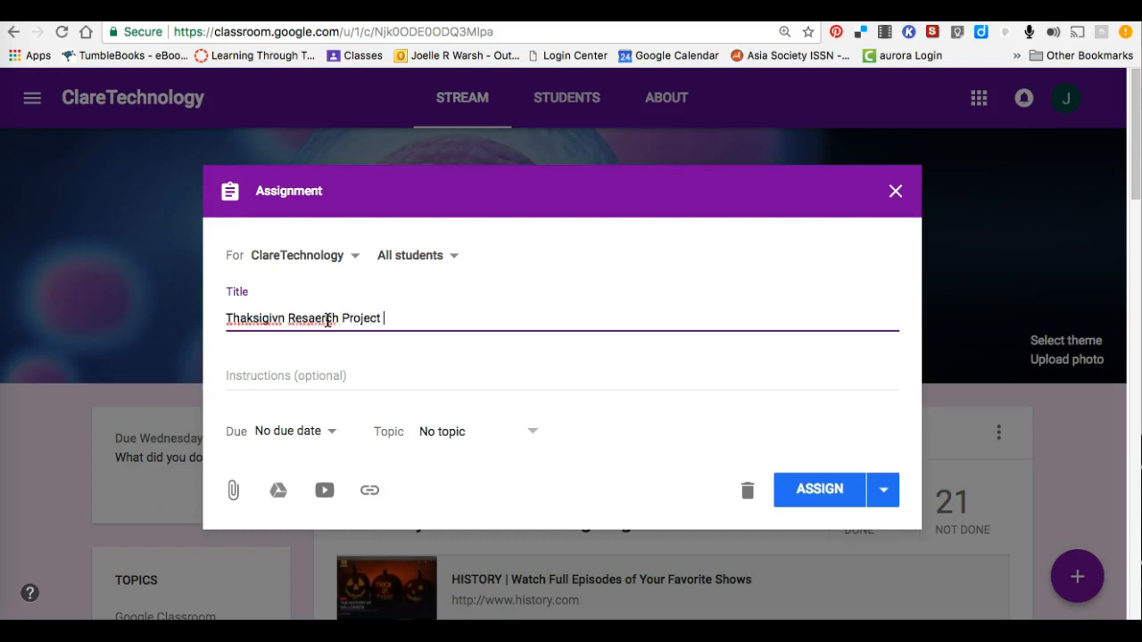
- Check the title's misspelled words for spelling suggestions and correct the second word to "Research"
{"action": "left_click_drag", "start_coordinate": [229, 319], "coordinate": [256, 318]}
{"action": "right_click", "coordinate": [257, 319]}
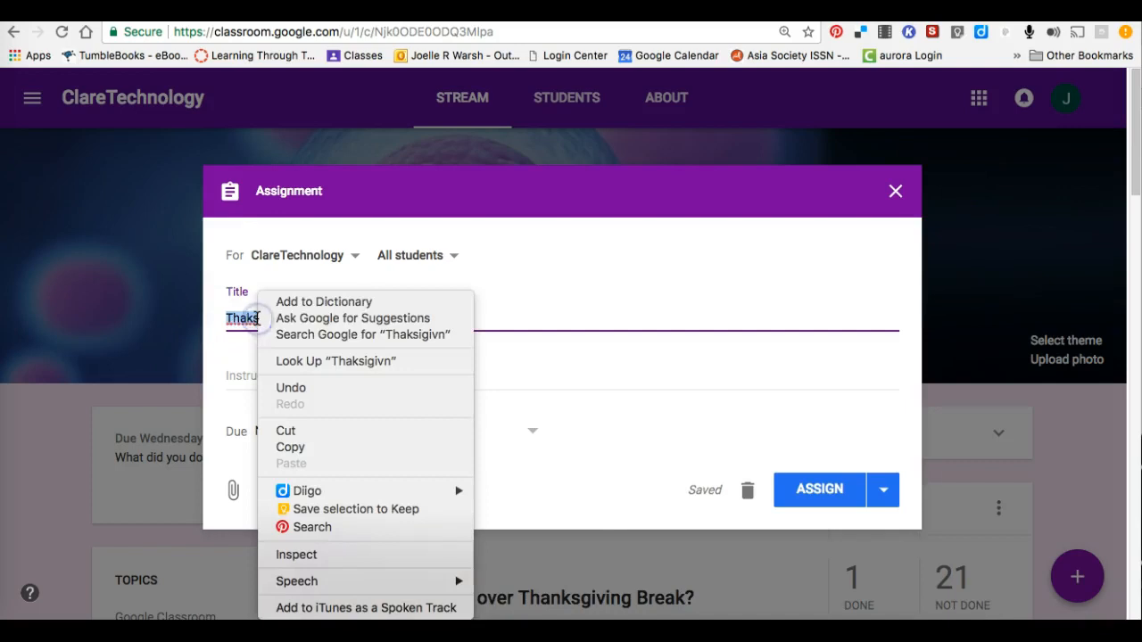
{"action": "left_click", "coordinate": [243, 337]}
{"action": "right_click", "coordinate": [310, 319]}
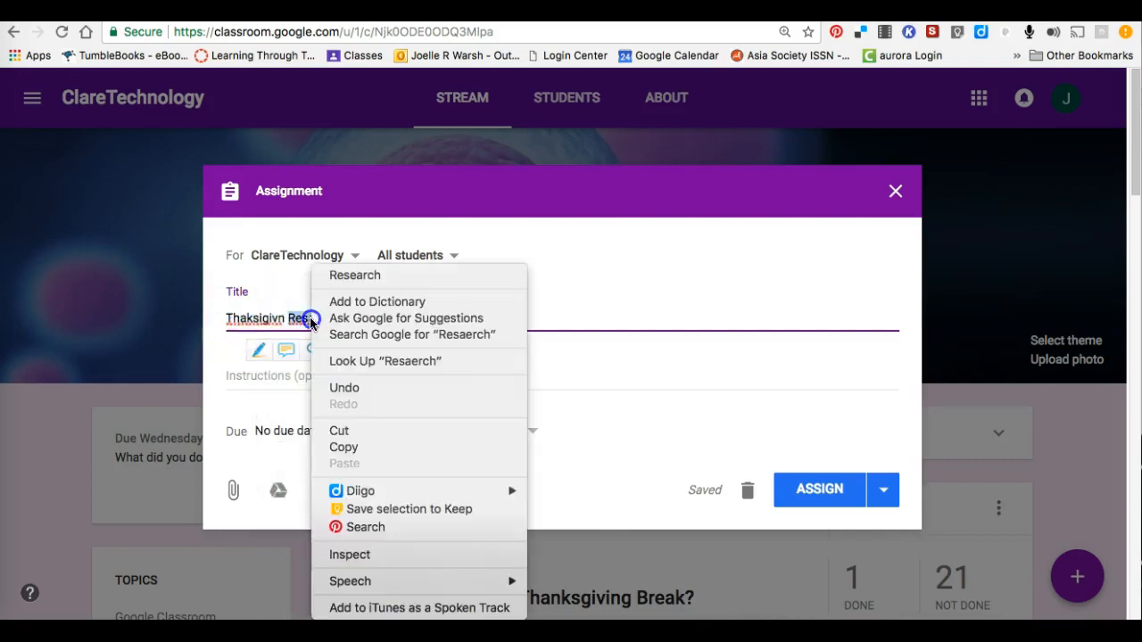
{"action": "left_click", "coordinate": [323, 275]}
- Correct the first word of the assignment title to "Thanksgiving"
{"action": "key", "text": "BackSpace"}
{"action": "key", "text": "BackSpace"}
{"action": "key", "text": "BackSpace"}
{"action": "key", "text": "BackSpace"}
{"action": "key", "text": "BackSpace"}
{"action": "key", "text": "BackSpace"}
{"action": "key", "text": "BackSpace"}
{"action": "key", "text": "BackSpace"}
{"action": "type", "text": "ank"}
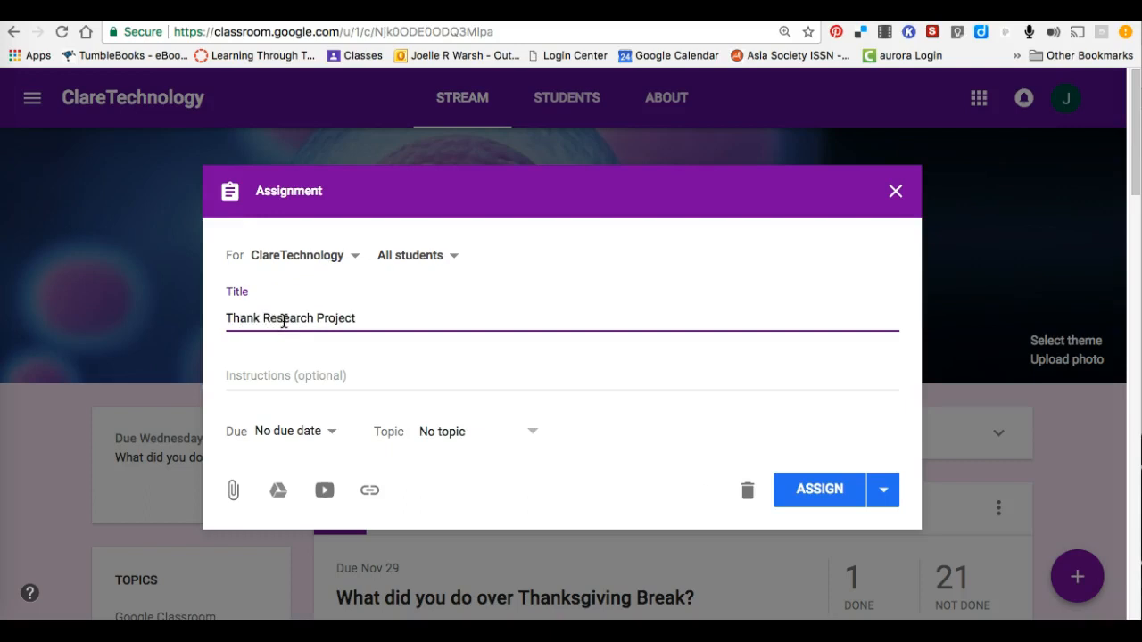
{"action": "type", "text": "givi"}
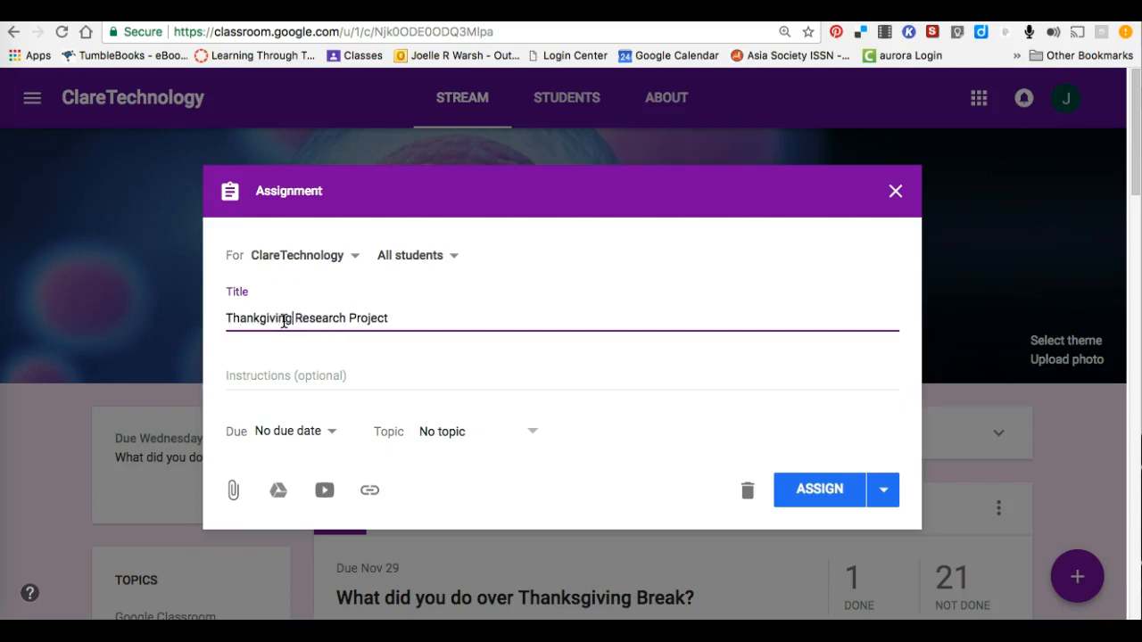
{"action": "type", "text": "ng"}
{"action": "right_click", "coordinate": [253, 321]}
{"action": "left_click", "coordinate": [283, 278]}
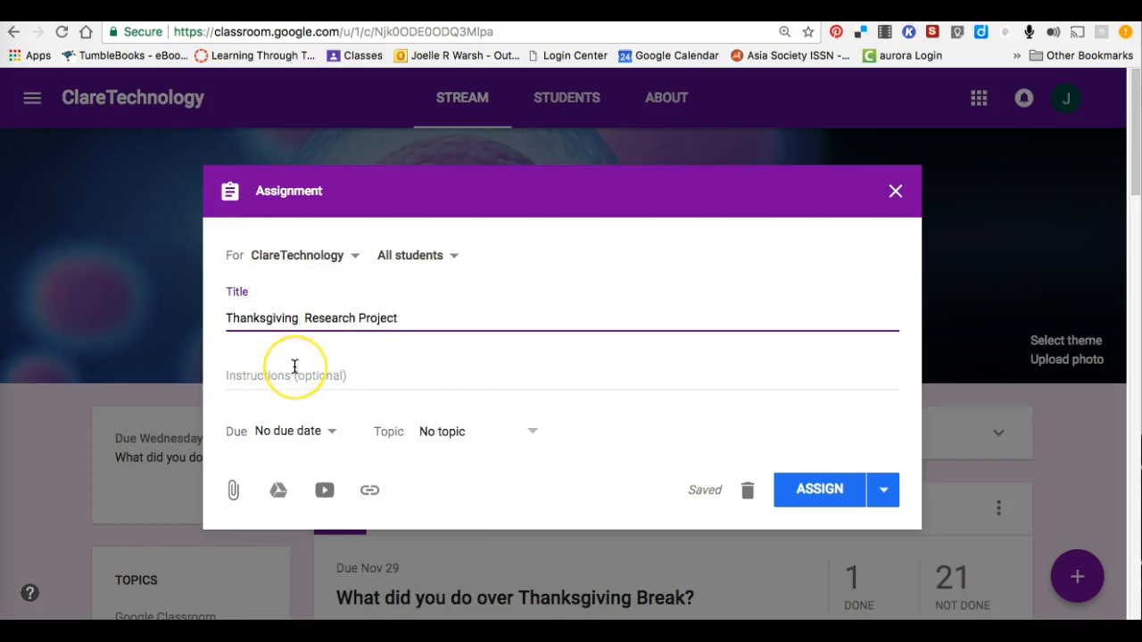
- Enter "Please read all the attachments" as the first line of the assignment instructions
{"action": "left_click", "coordinate": [292, 371]}
{"action": "left_click", "coordinate": [258, 381]}
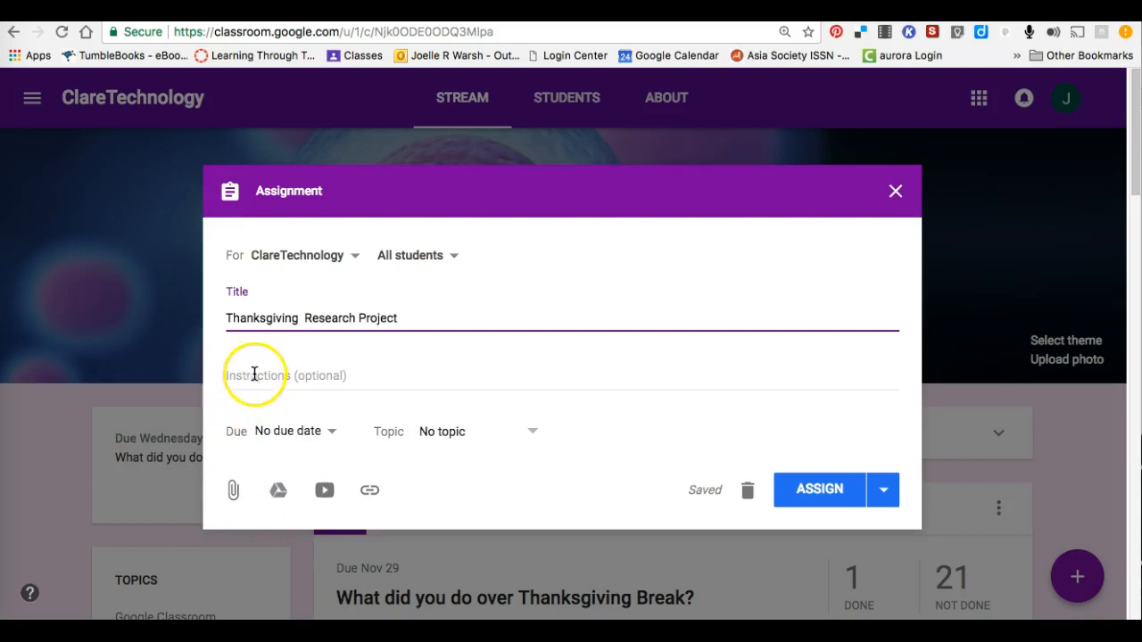
{"action": "left_click", "coordinate": [253, 376]}
{"action": "type", "text": "Please re"}
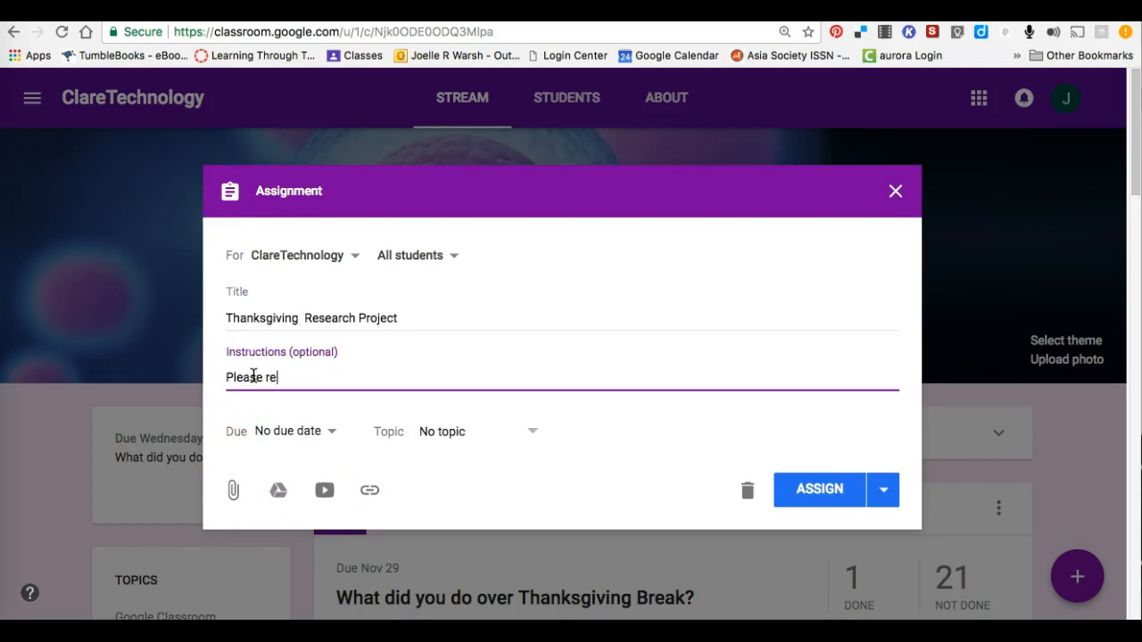
{"action": "type", "text": "ad all the attachments"}
{"action": "key", "text": "Return"}
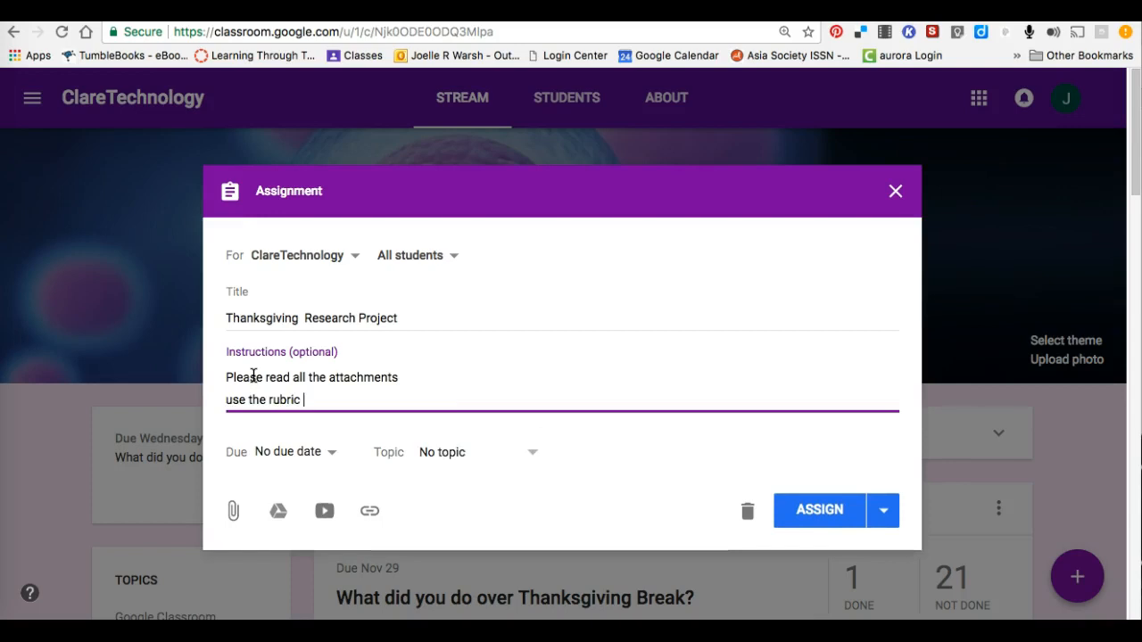
- Add the instruction lines "use the rubric to guide you" and "Please use the links I have attached for your research"
{"action": "type", "text": "use the rubric to guide you"}
{"action": "key", "text": "Return"}
{"action": "type", "text": "Please use the links I have"}
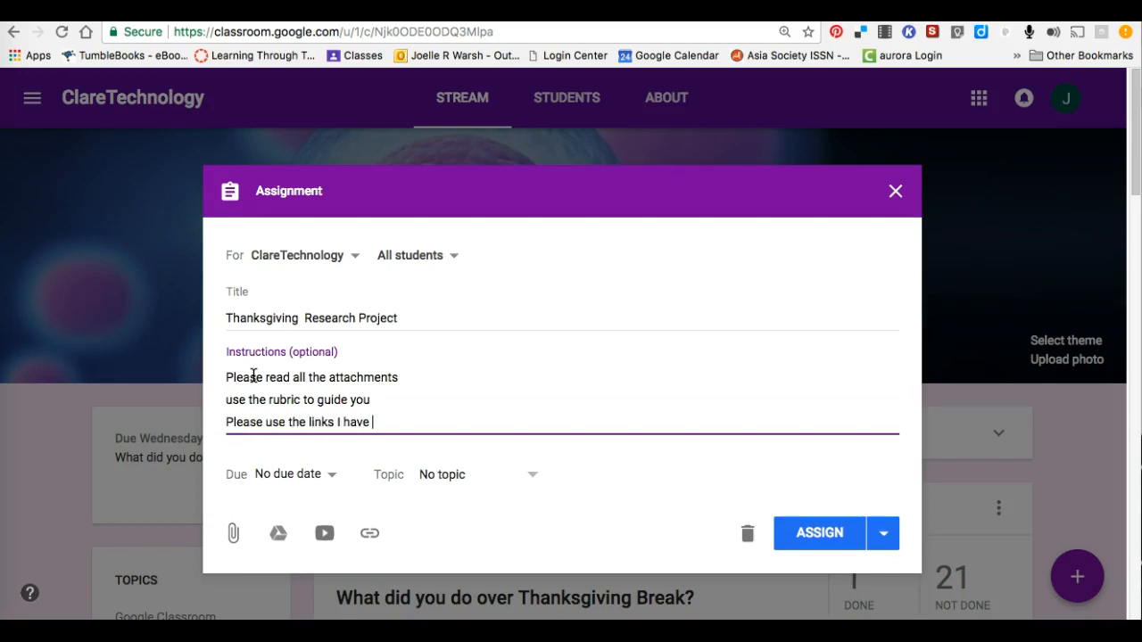
{"action": "type", "text": " attached for your research"}
- Capitalize the first word of the second instruction line so it reads "Use the rubric to guide you"
{"action": "left_click", "coordinate": [232, 399]}
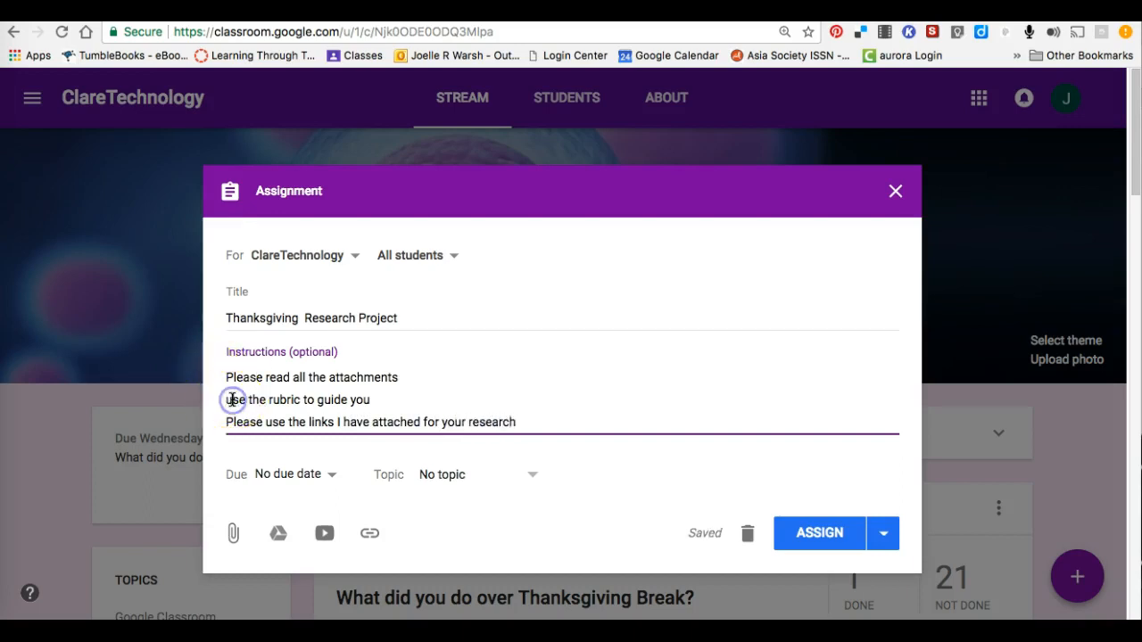
{"action": "key", "text": "BackSpace"}
{"action": "type", "text": "U"}
{"action": "left_click", "coordinate": [230, 420]}
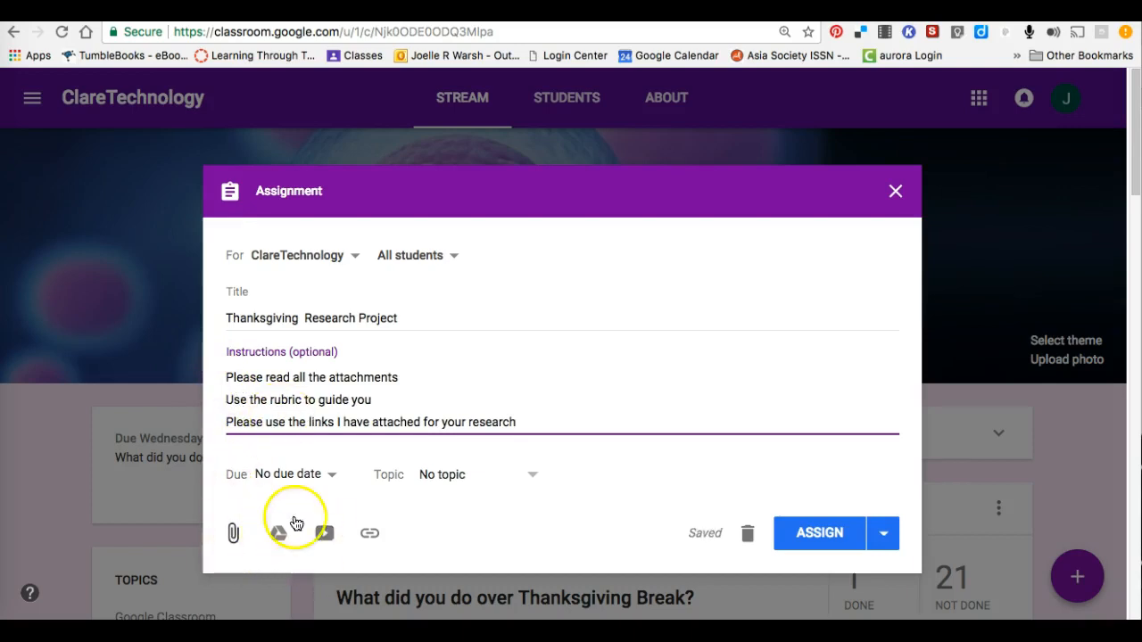
- Set the assignment's due date to November 30, 2017
{"action": "left_click", "coordinate": [335, 475]}
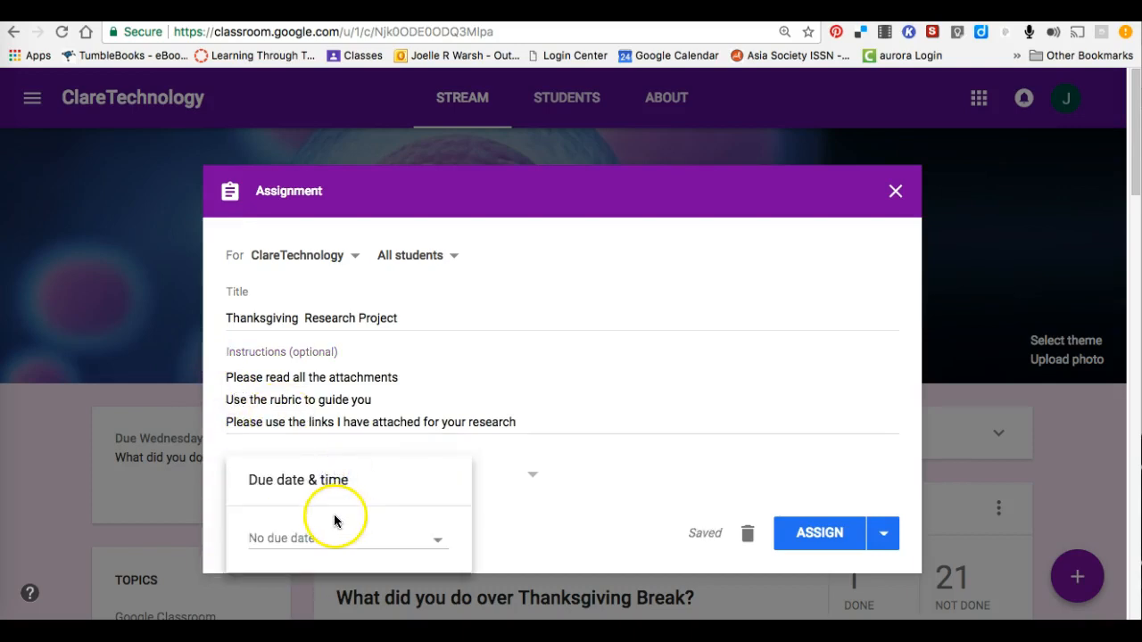
{"action": "left_click", "coordinate": [348, 518]}
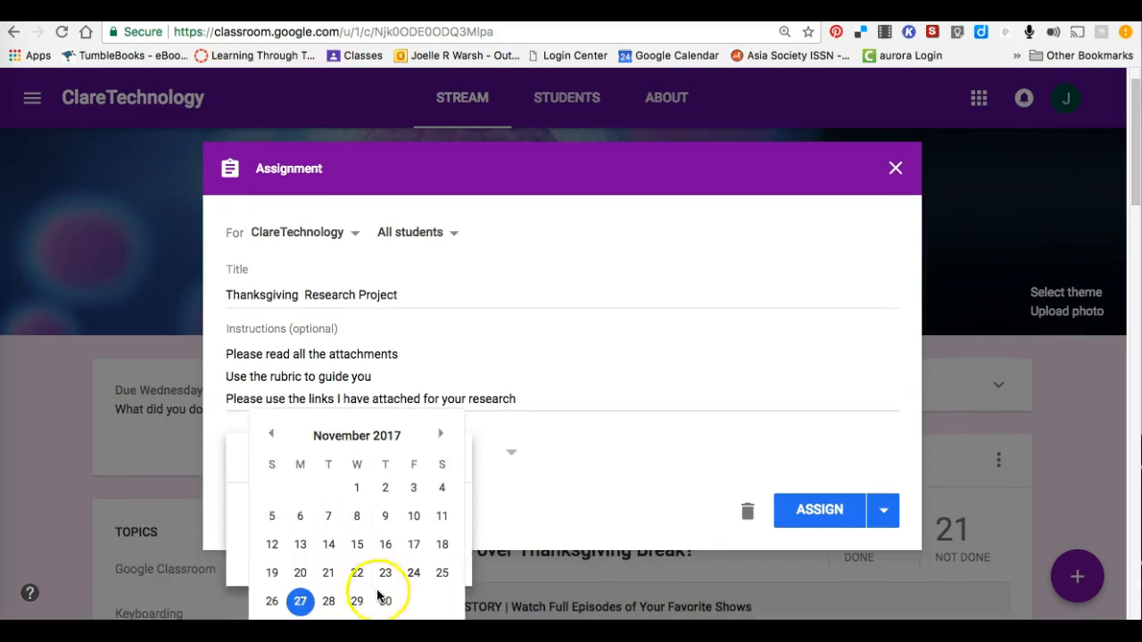
{"action": "left_click", "coordinate": [384, 604]}
{"action": "left_click", "coordinate": [370, 551]}
{"action": "left_click", "coordinate": [500, 508]}
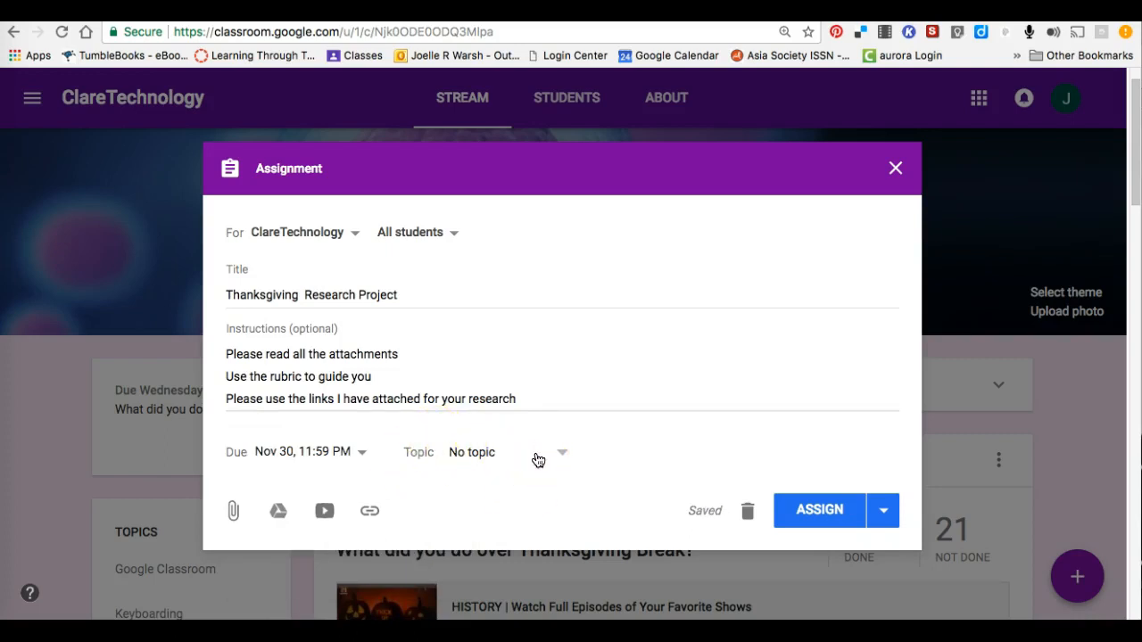
- Upload the file "April 30, 2017 (3).pdf" from the computer's Downloads folder as an attachment to the assignment
{"action": "left_click", "coordinate": [234, 514]}
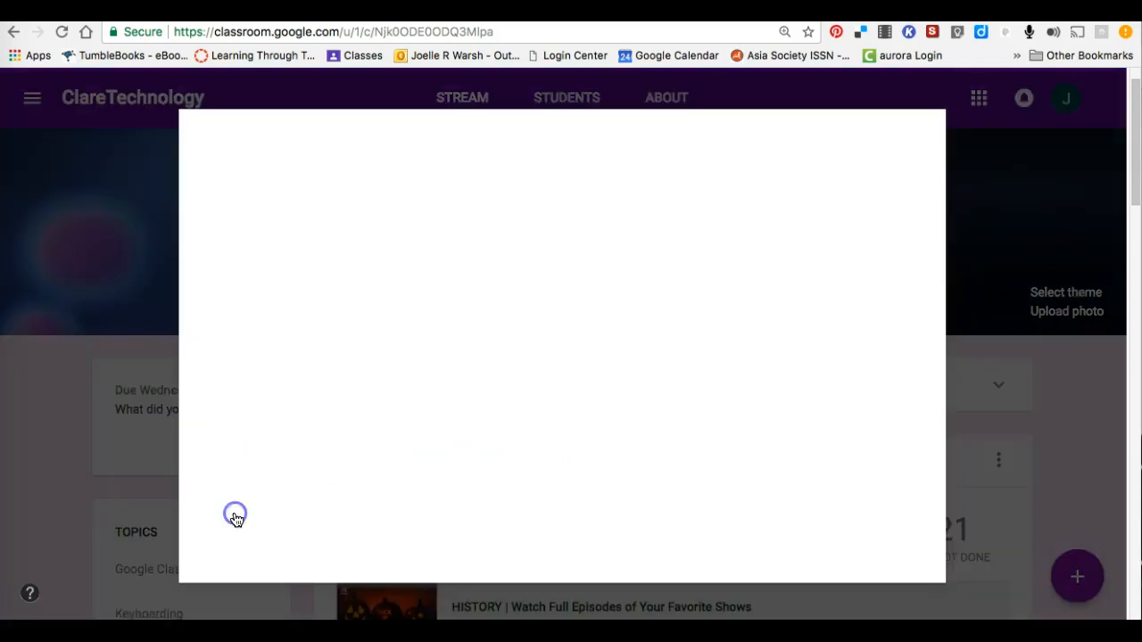
{"action": "left_click", "coordinate": [562, 360]}
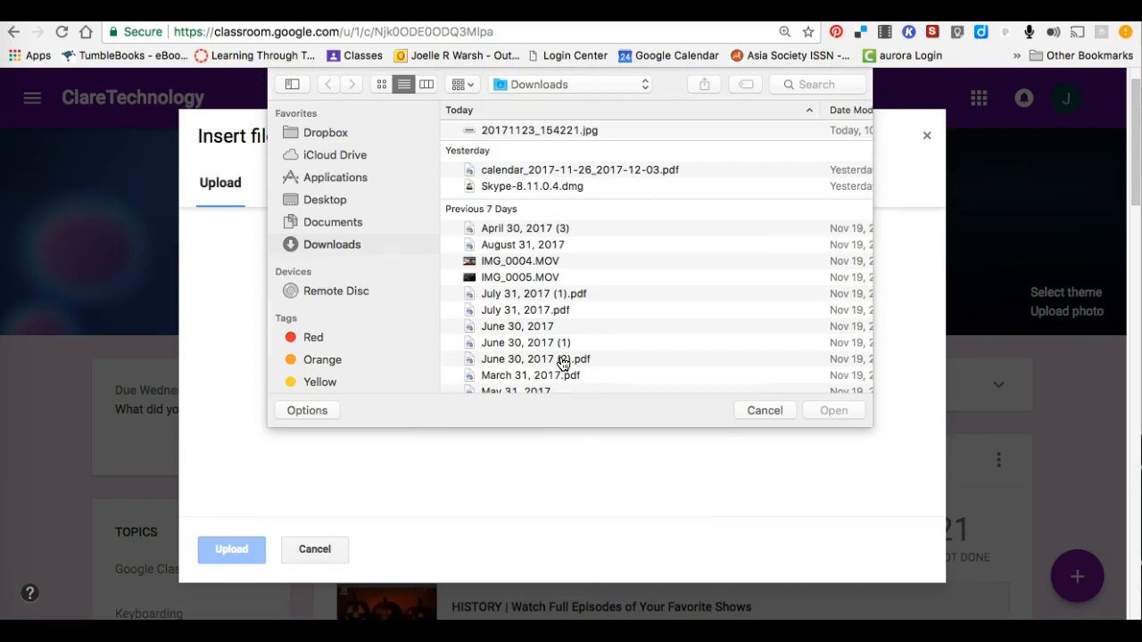
{"action": "left_click", "coordinate": [547, 229]}
{"action": "left_click", "coordinate": [832, 410]}
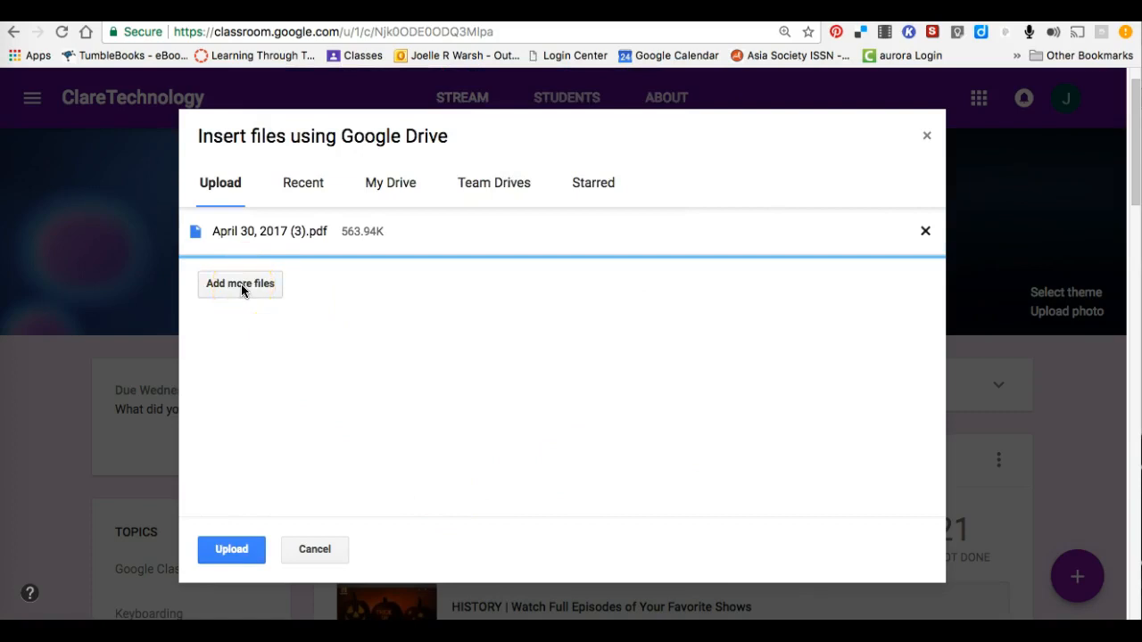
{"action": "left_click", "coordinate": [221, 548]}
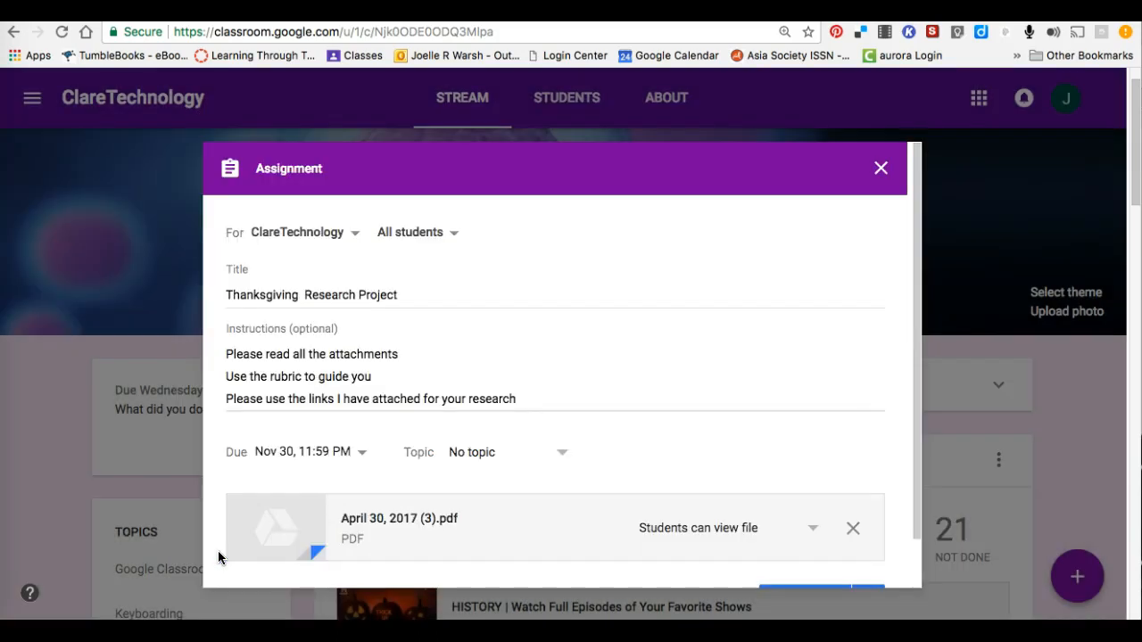
- Review the sharing options for the attached PDF and choose "Students can view file"
{"action": "scroll", "coordinate": [558, 436], "scroll_direction": "down", "scroll_amount": 1}
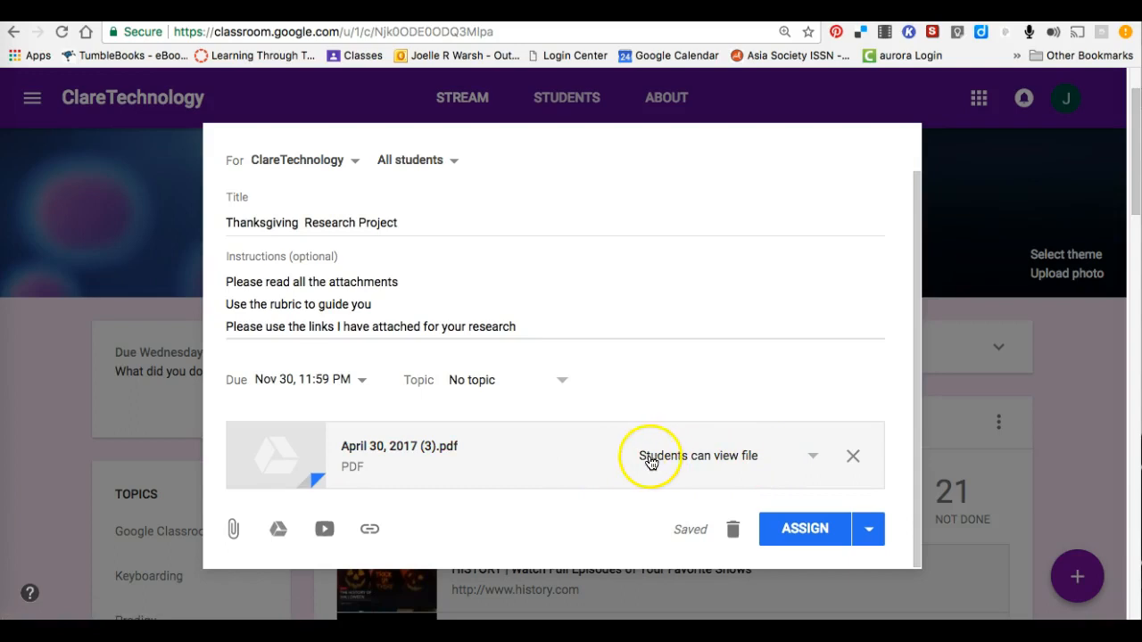
{"action": "left_click", "coordinate": [814, 458]}
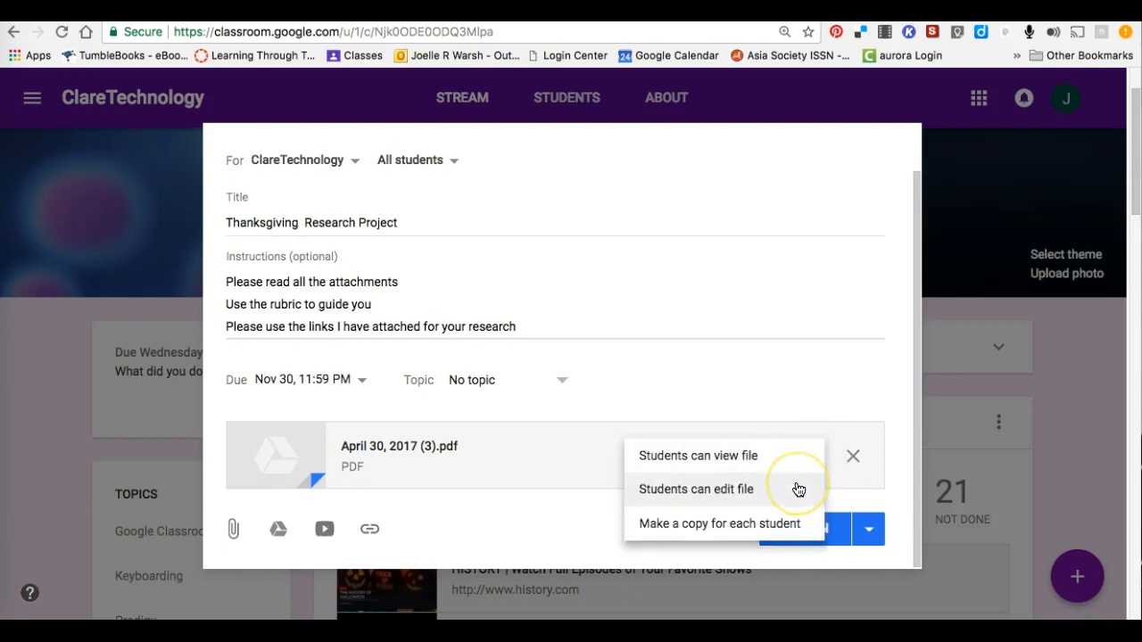
{"action": "left_click", "coordinate": [786, 460]}
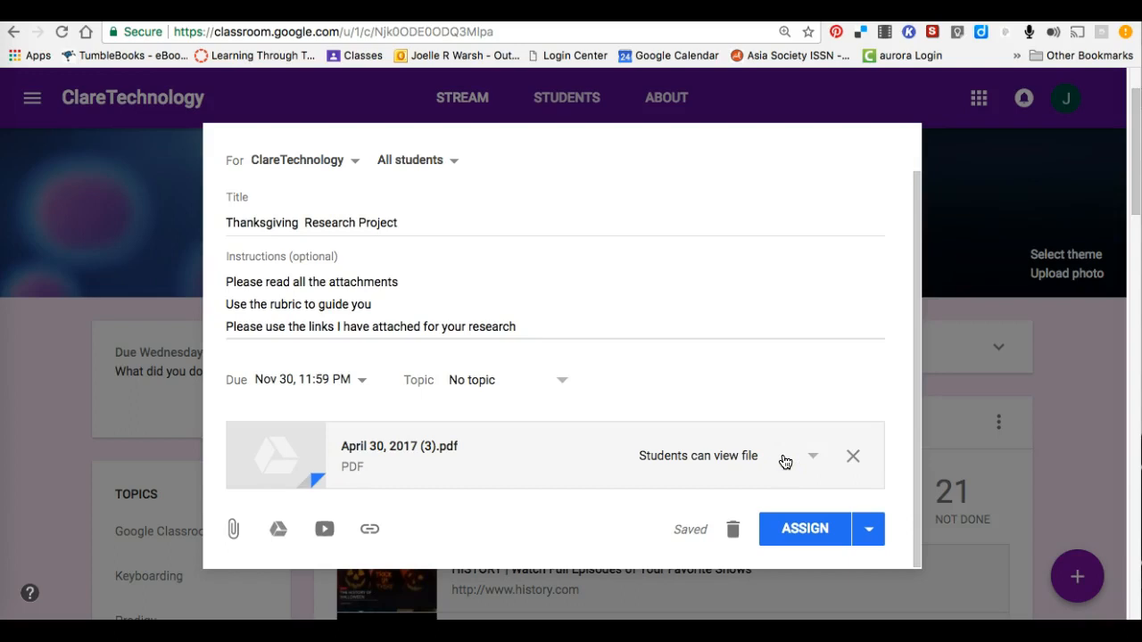
- Attach the recent Google Drive document "Stop Motion Planning Packet" to the assignment and set it to make a copy for each student
{"action": "left_click", "coordinate": [234, 530]}
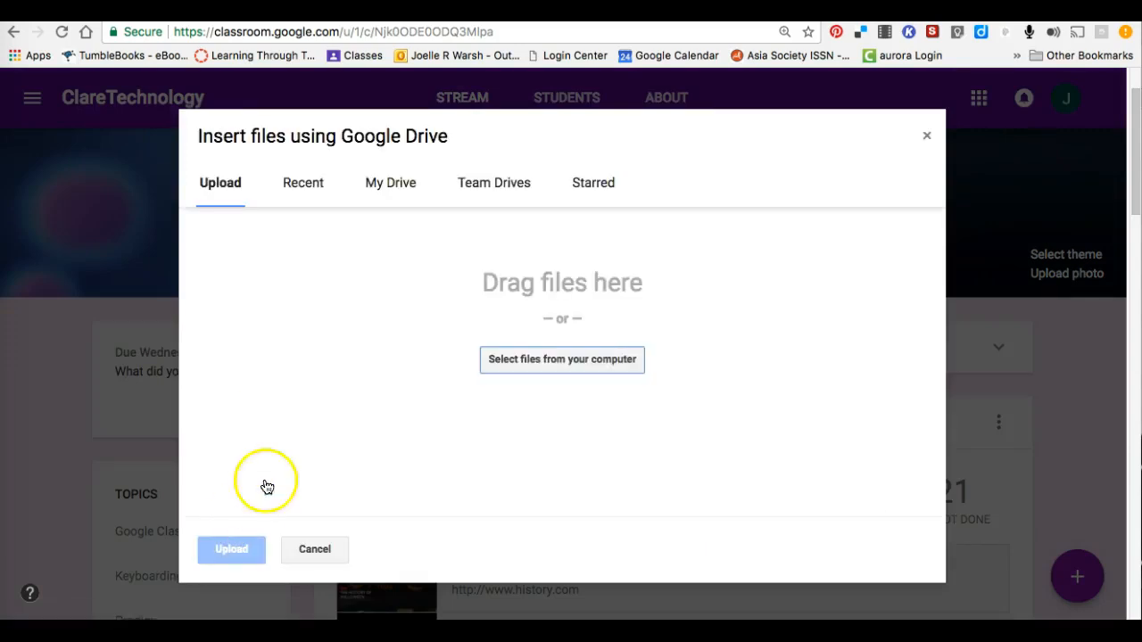
{"action": "left_click", "coordinate": [391, 189]}
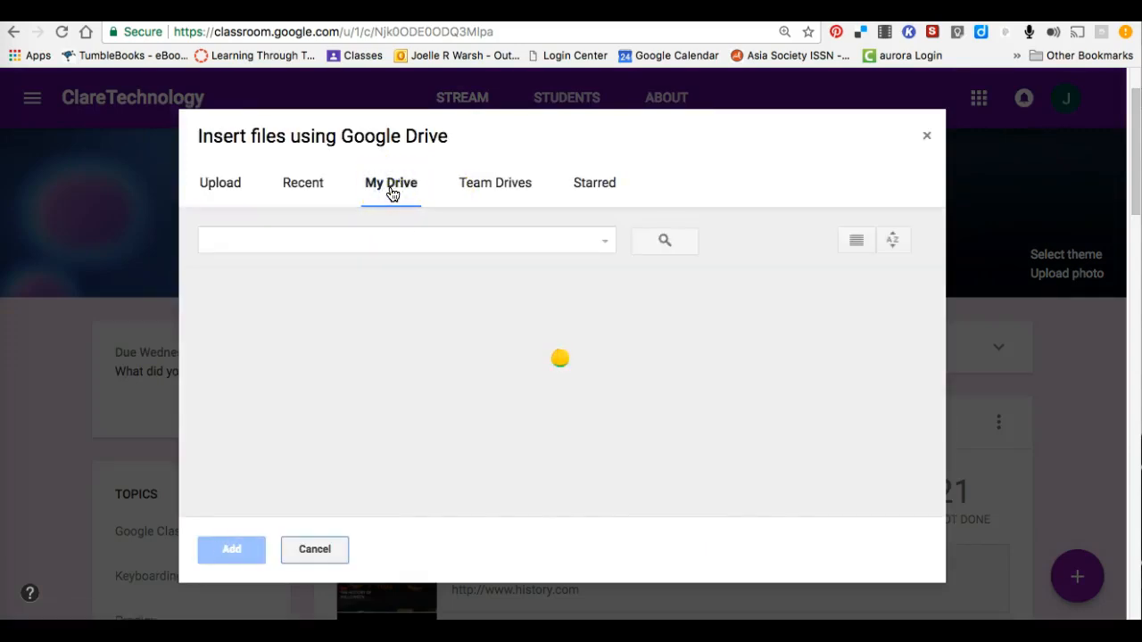
{"action": "left_click", "coordinate": [306, 184]}
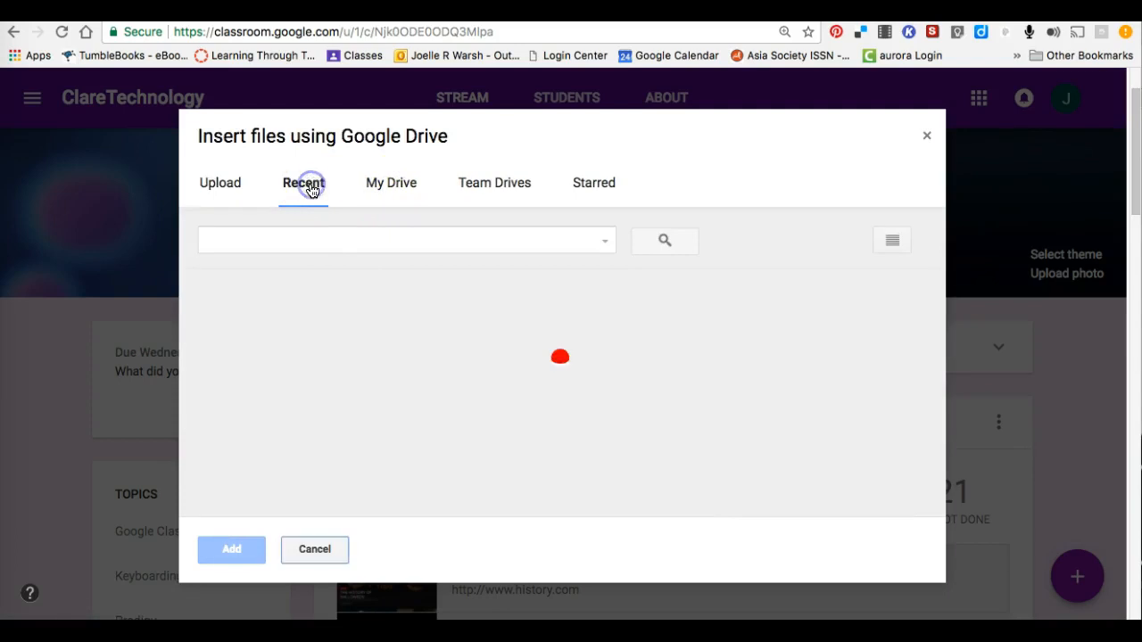
{"action": "scroll", "coordinate": [505, 398], "scroll_direction": "down", "scroll_amount": 5}
{"action": "scroll", "coordinate": [505, 398], "scroll_direction": "down", "scroll_amount": 5}
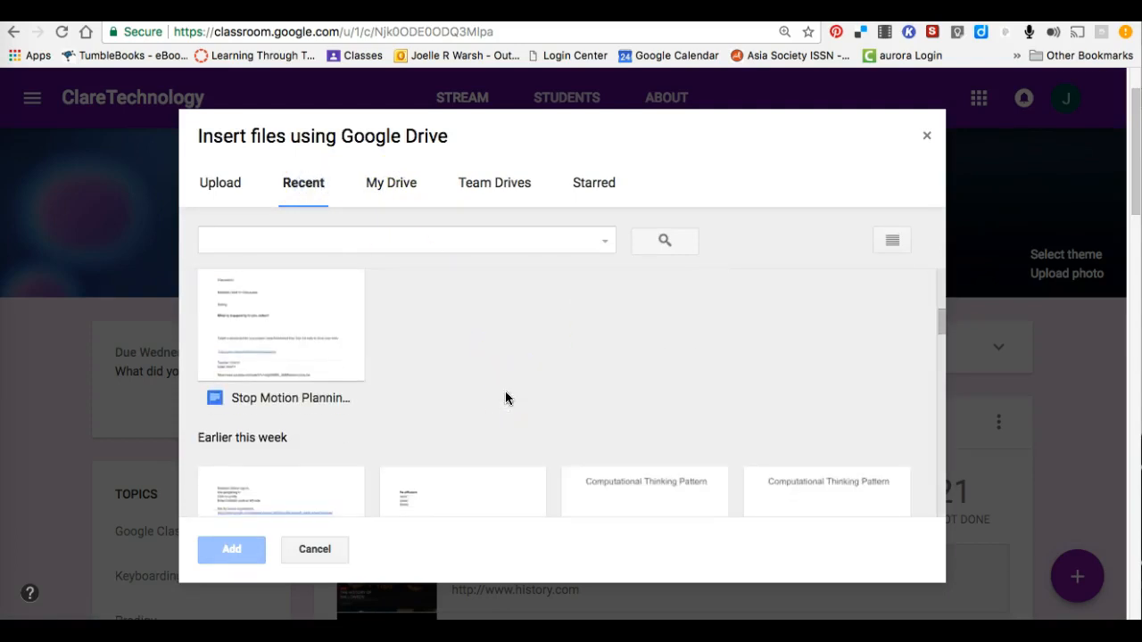
{"action": "left_click", "coordinate": [313, 351]}
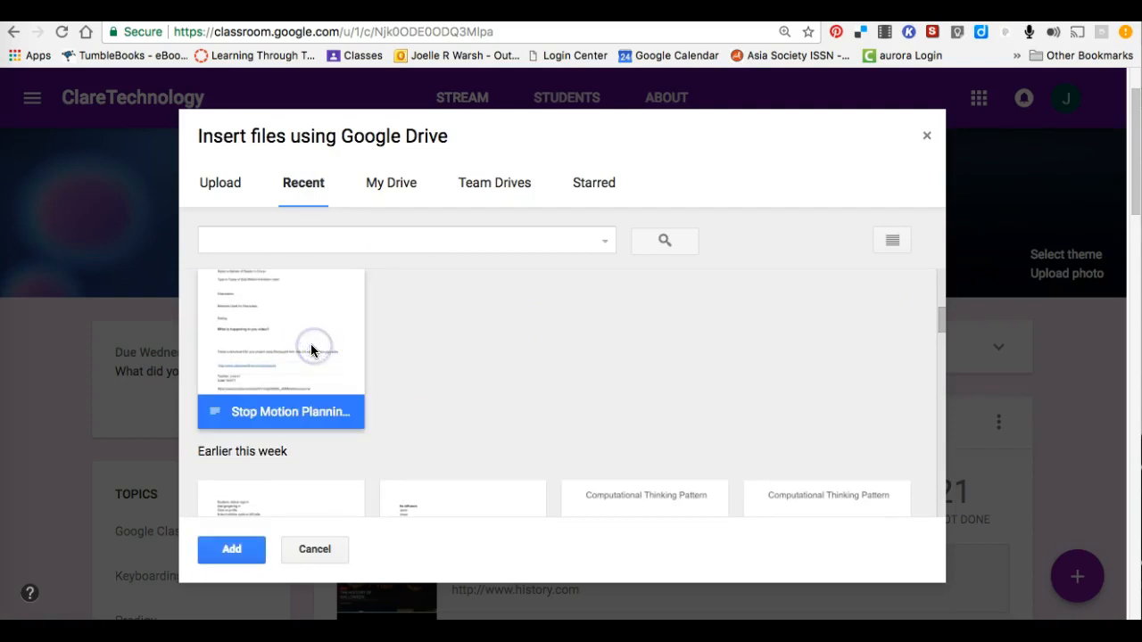
{"action": "left_click", "coordinate": [231, 549]}
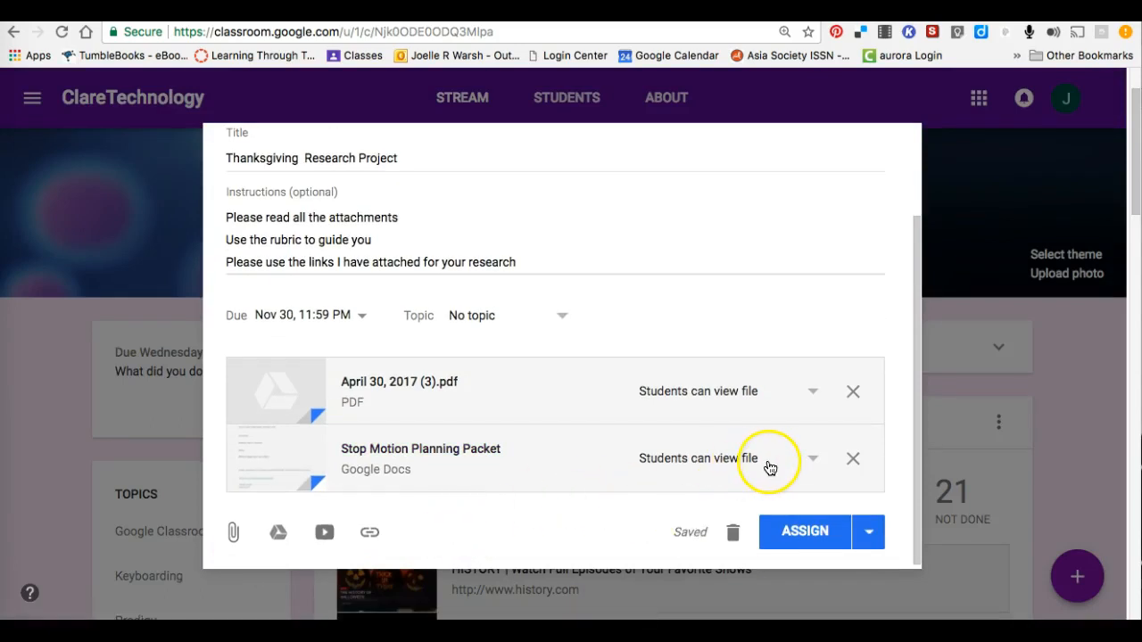
{"action": "left_click", "coordinate": [810, 461]}
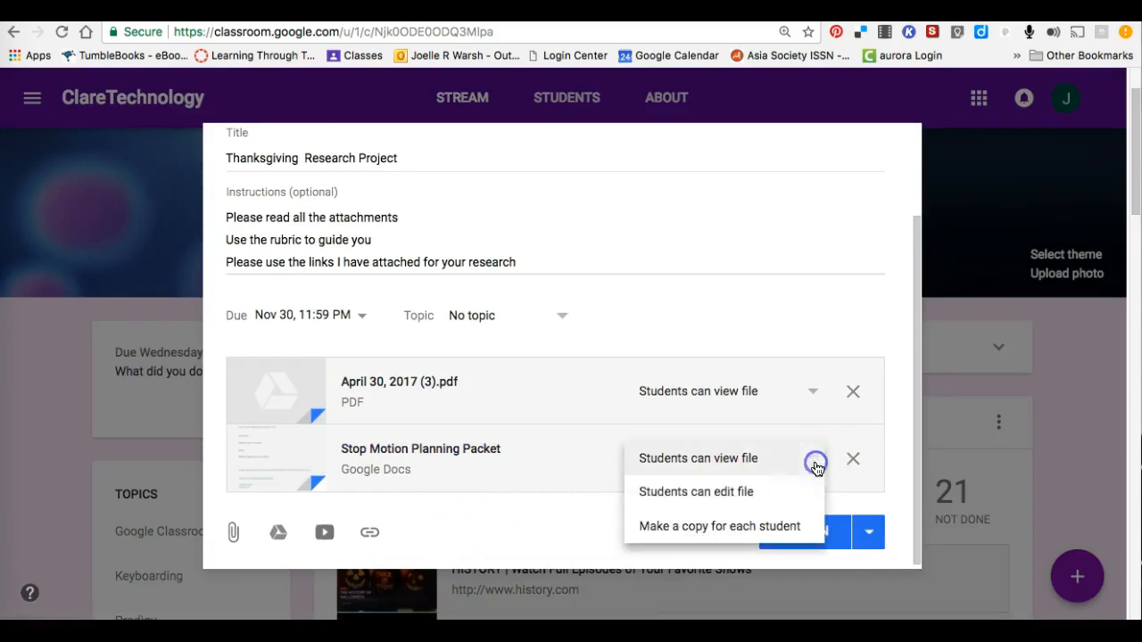
{"action": "left_click", "coordinate": [731, 529]}
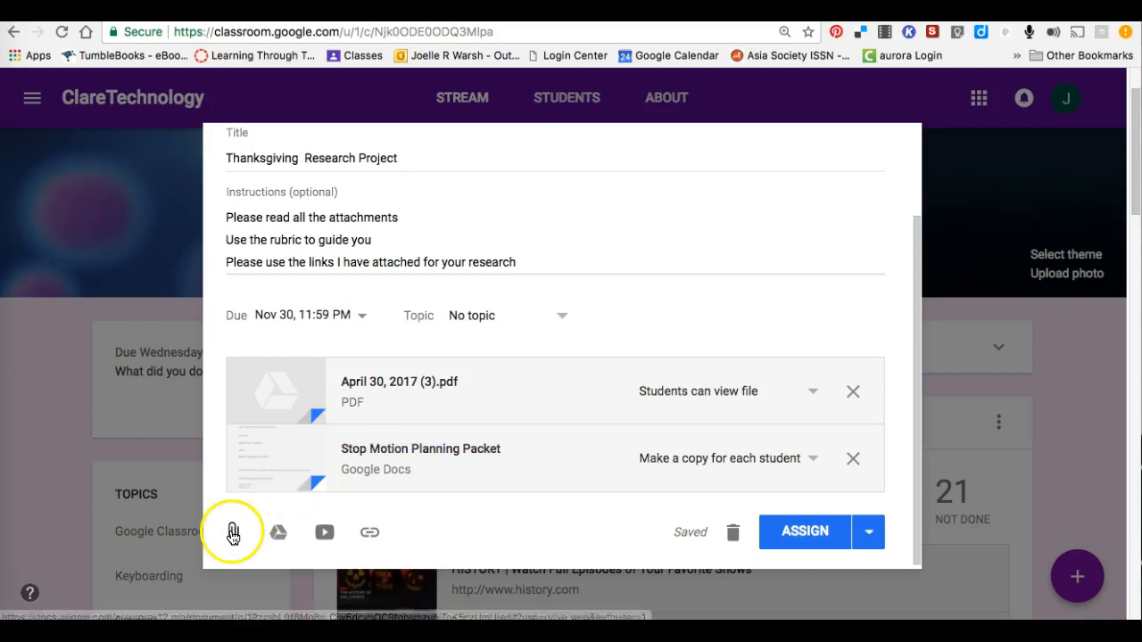
- Attach the recent Google Drive document "Basic set up" to the assignment and set it to "Students can edit file"
{"action": "left_click", "coordinate": [278, 532]}
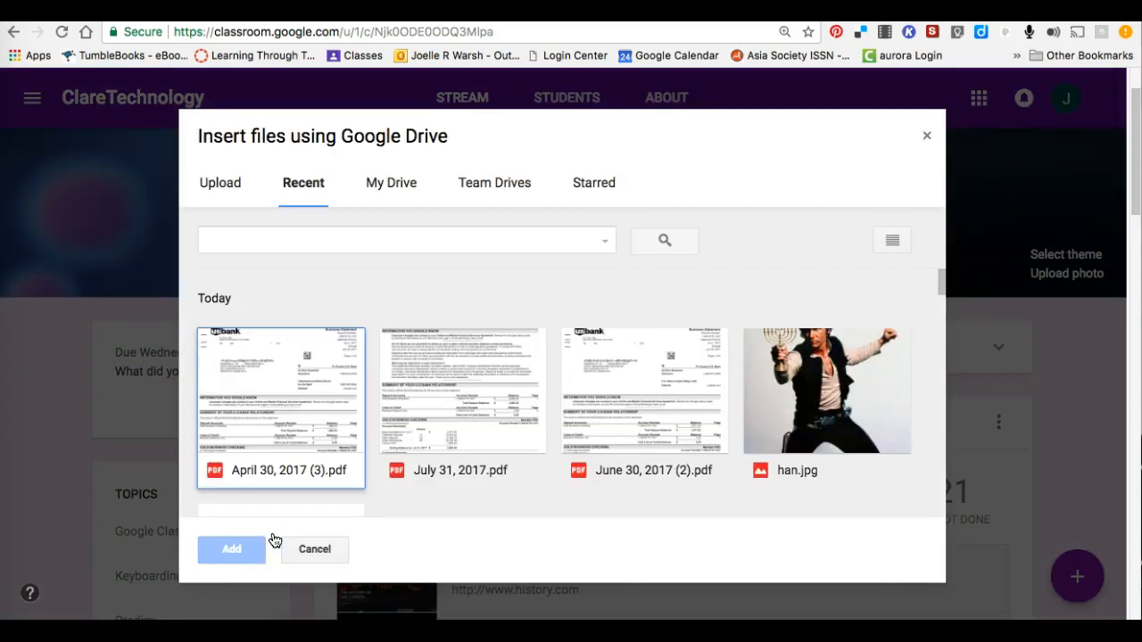
{"action": "scroll", "coordinate": [395, 489], "scroll_direction": "down", "scroll_amount": 5}
{"action": "scroll", "coordinate": [395, 490], "scroll_direction": "down", "scroll_amount": 5}
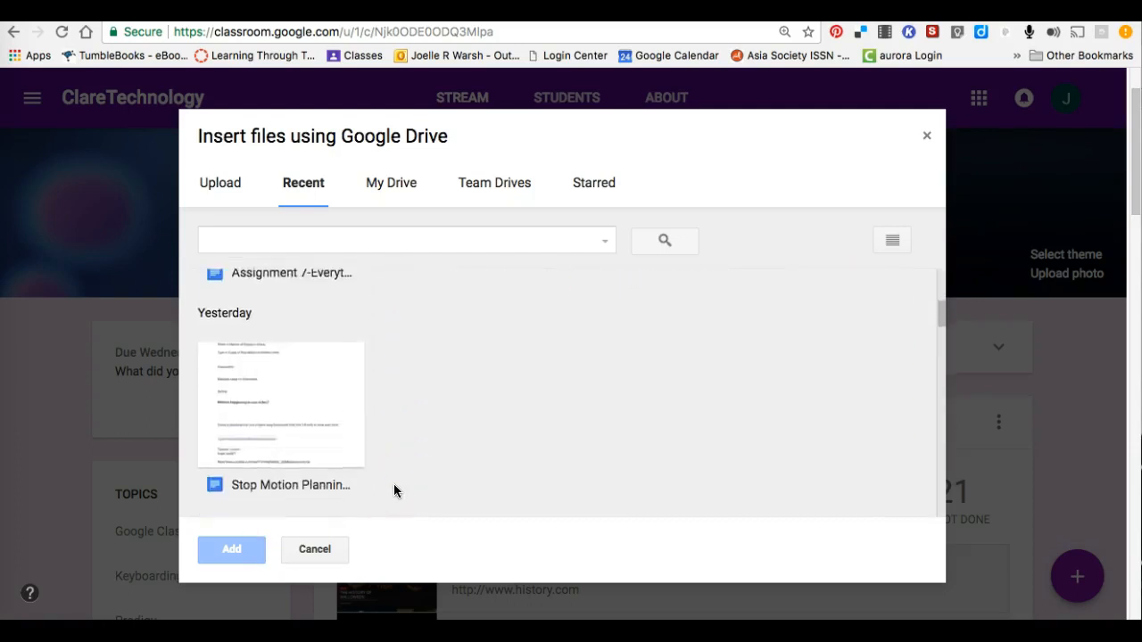
{"action": "left_click", "coordinate": [343, 429]}
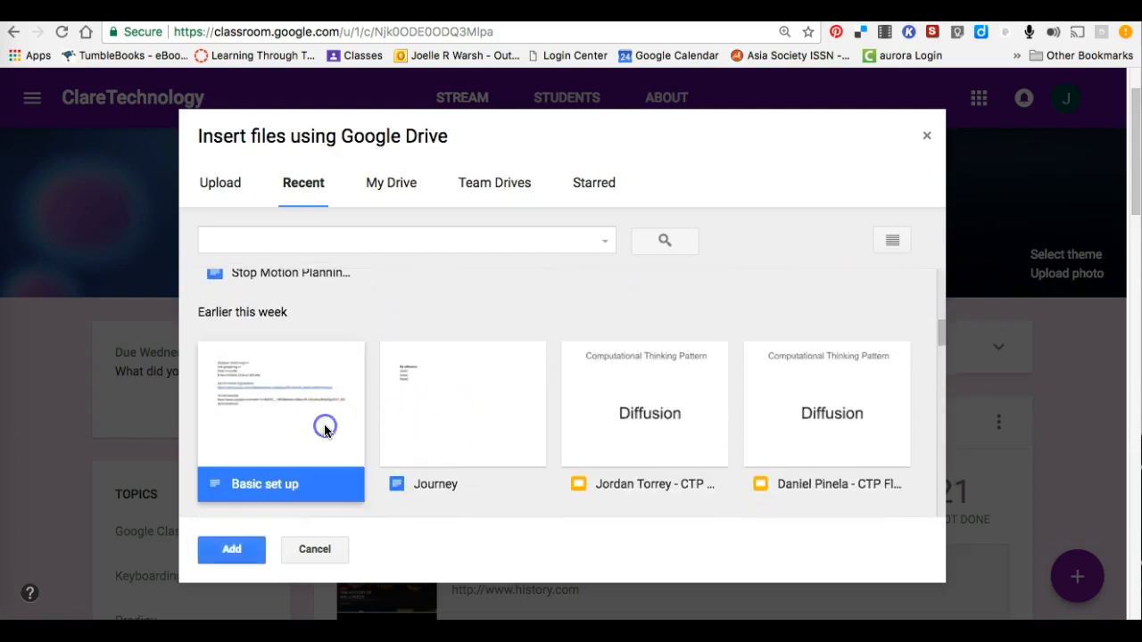
{"action": "left_click", "coordinate": [232, 548]}
{"action": "left_click", "coordinate": [810, 528]}
{"action": "left_click", "coordinate": [781, 558]}
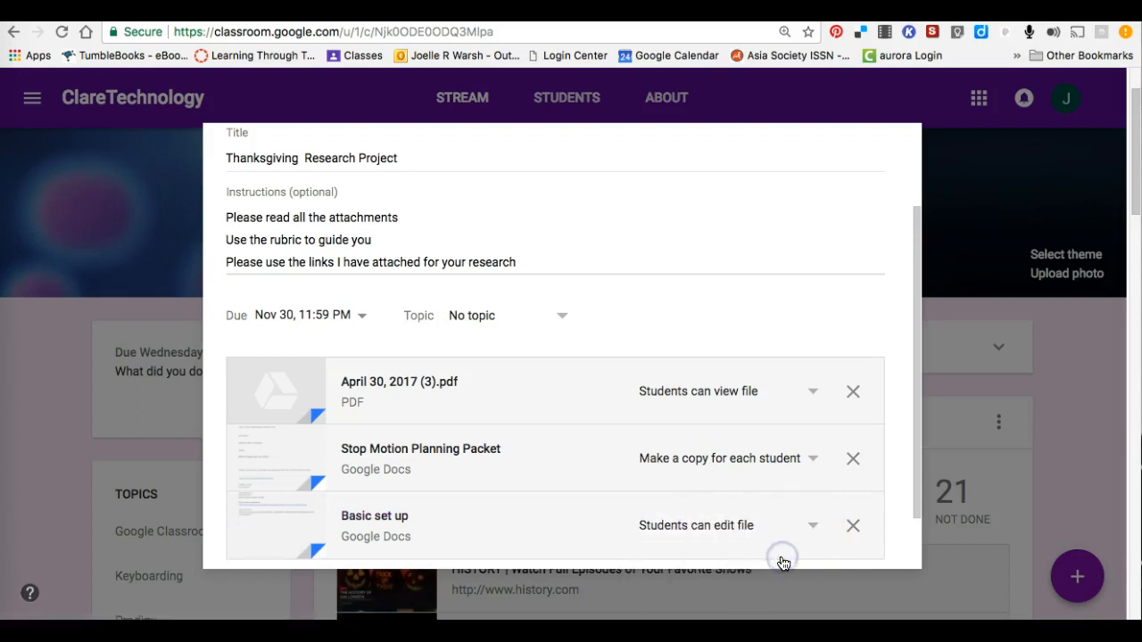
- Schedule the assignment to post on November 27, 2017 at 8:00 AM
{"action": "scroll", "coordinate": [779, 556], "scroll_direction": "down", "scroll_amount": 2}
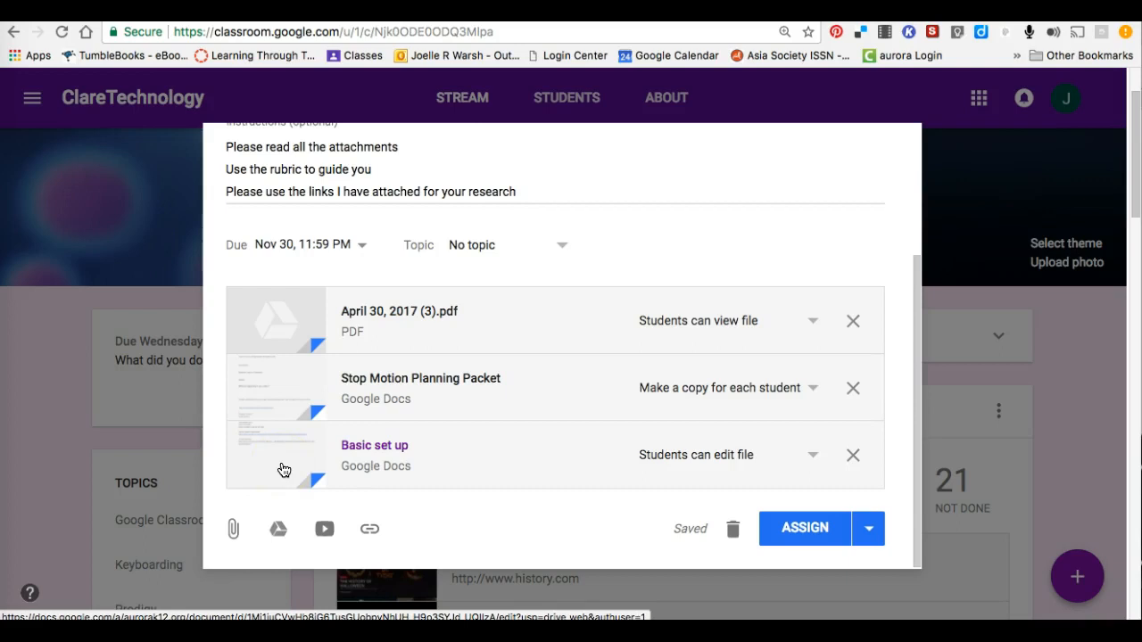
{"action": "left_click", "coordinate": [869, 529]}
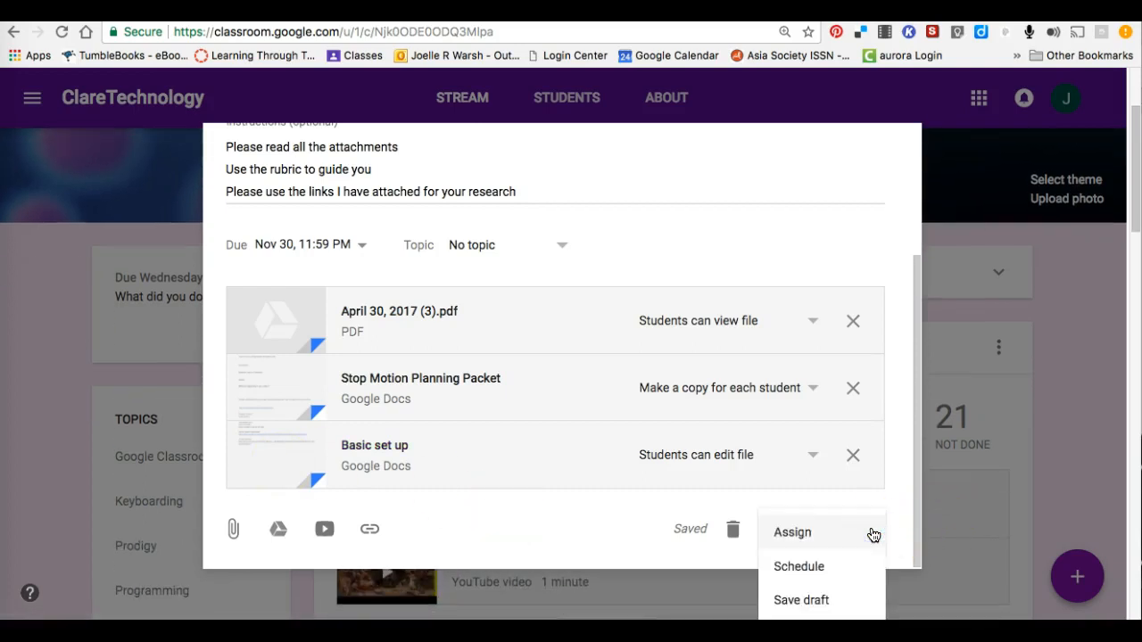
{"action": "left_click", "coordinate": [827, 606]}
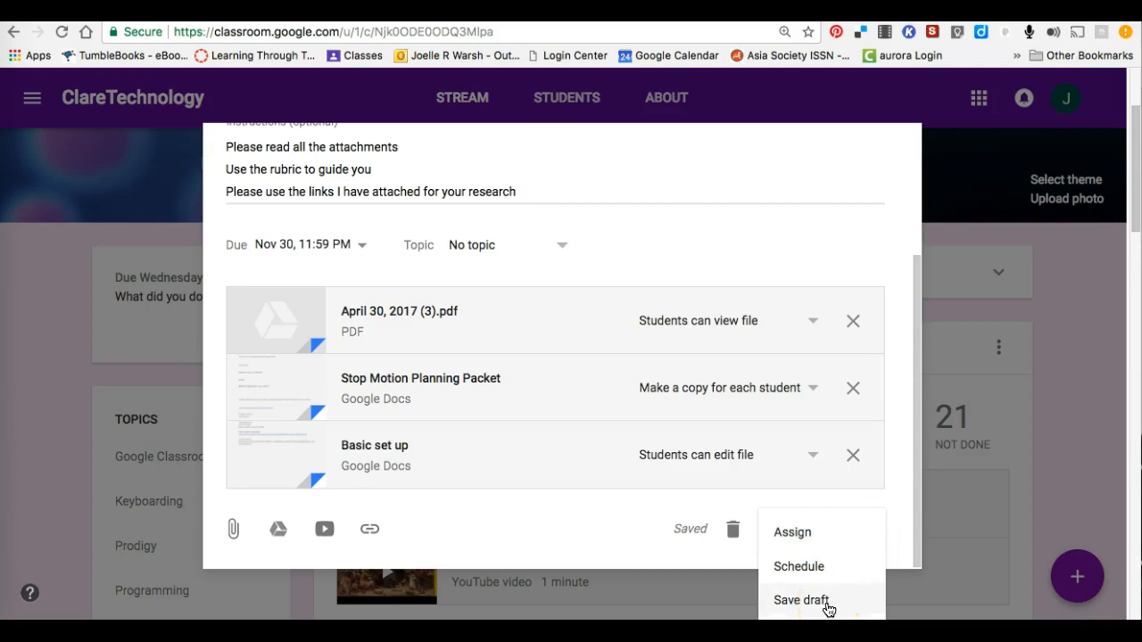
{"action": "left_click", "coordinate": [811, 578]}
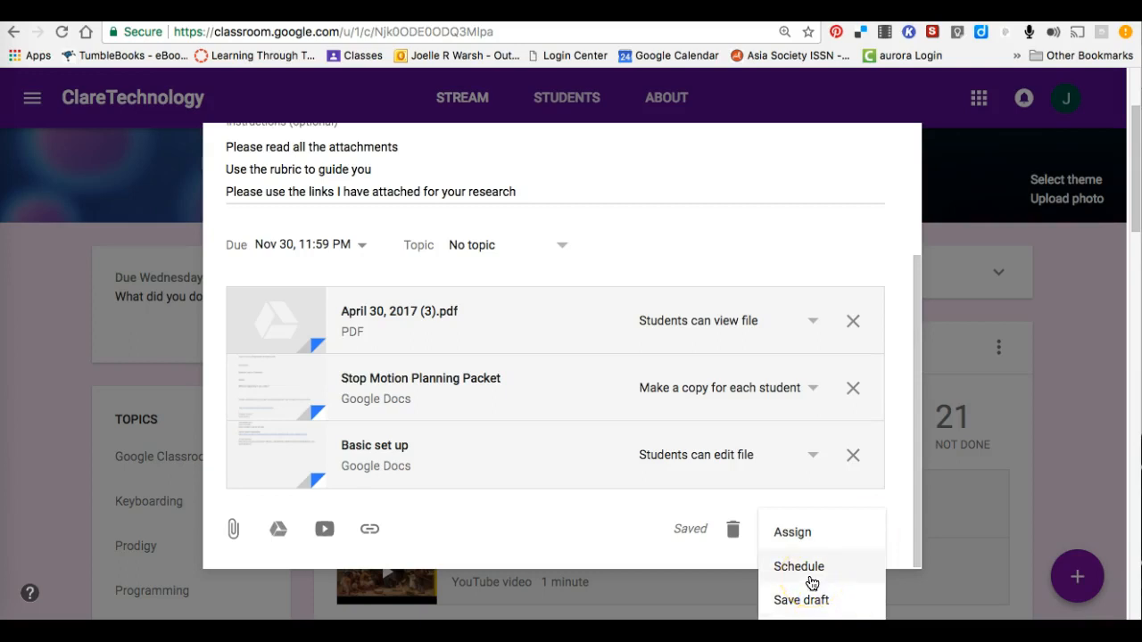
{"action": "left_click", "coordinate": [811, 571]}
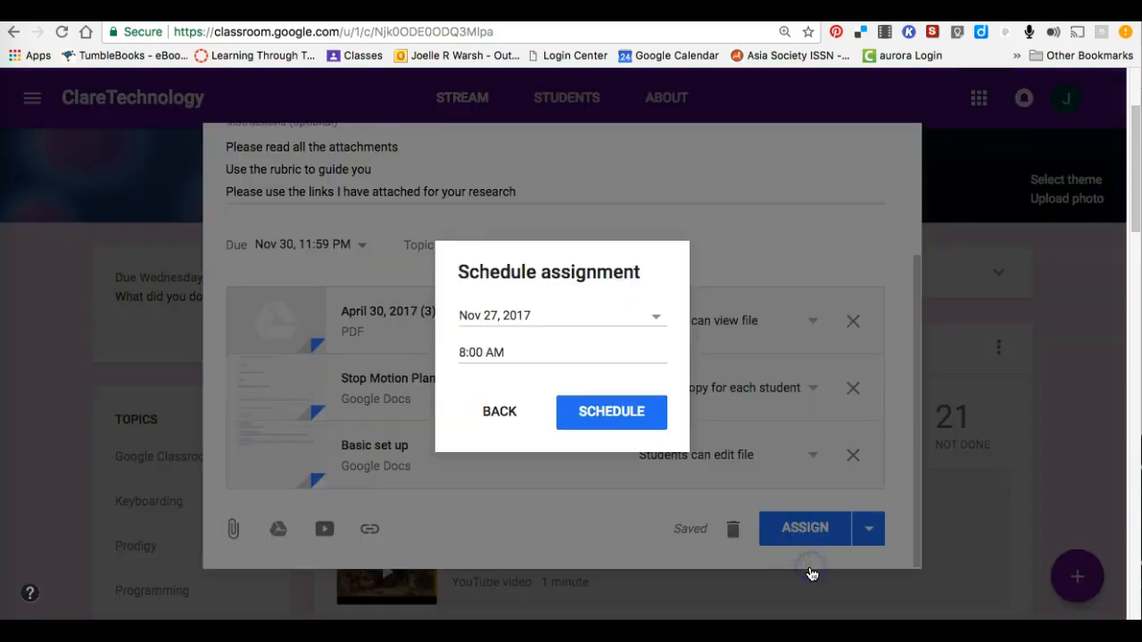
{"action": "left_click", "coordinate": [653, 317]}
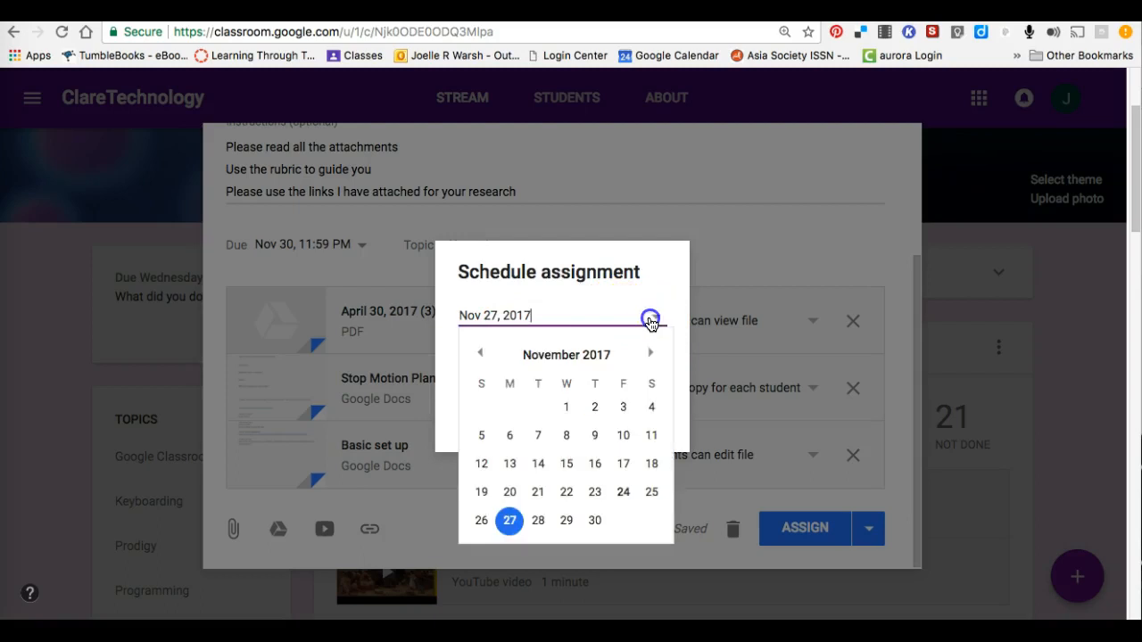
{"action": "left_click", "coordinate": [509, 520]}
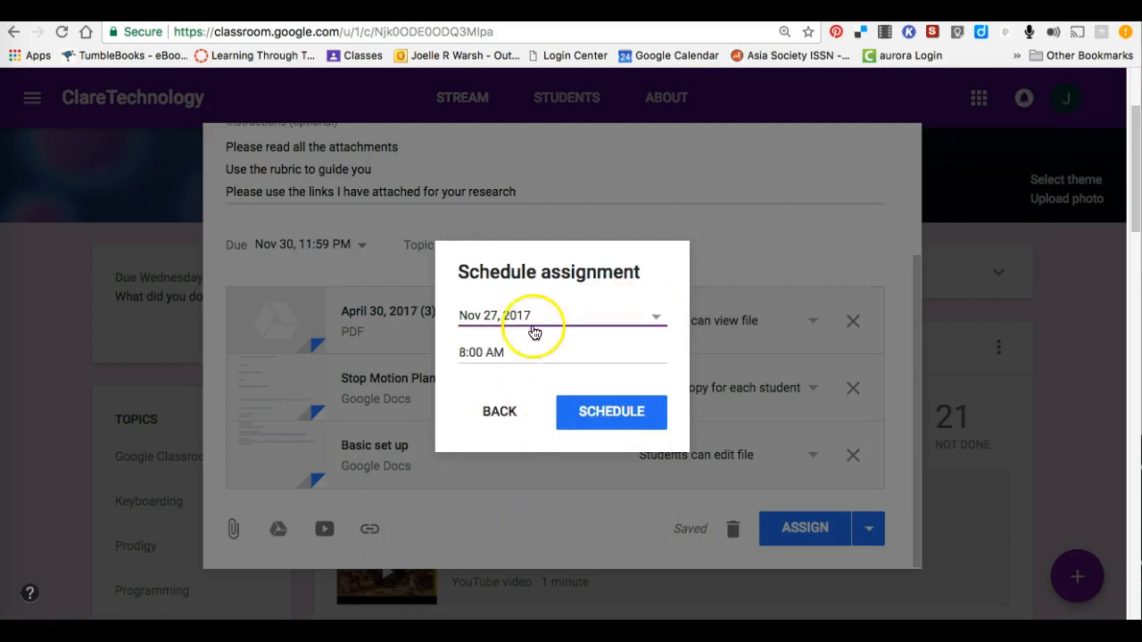
{"action": "left_click", "coordinate": [607, 411]}
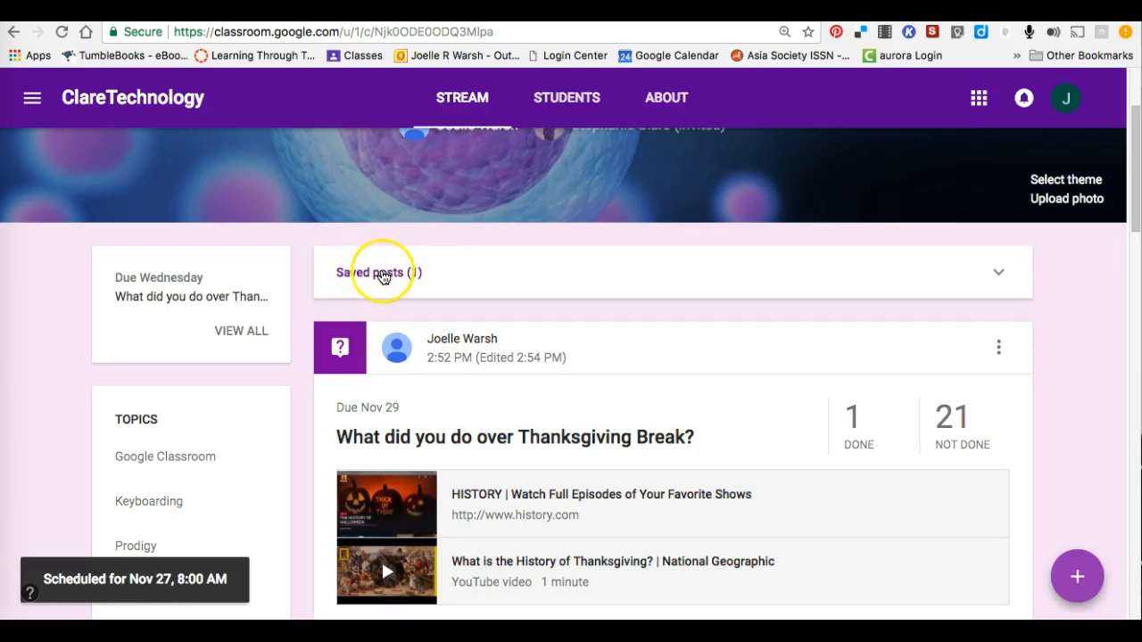
- Open the scheduled Thanksgiving Research Project from the saved posts, review its attachments and sharing settings, and close it without rescheduling
{"action": "left_click", "coordinate": [381, 274]}
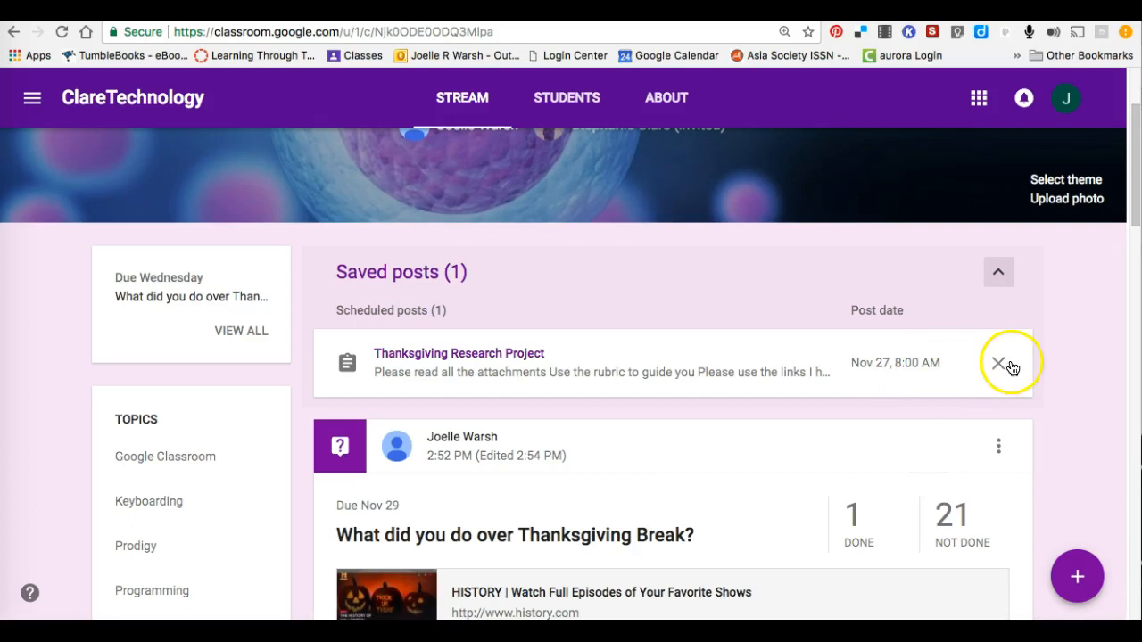
{"action": "left_click", "coordinate": [996, 268]}
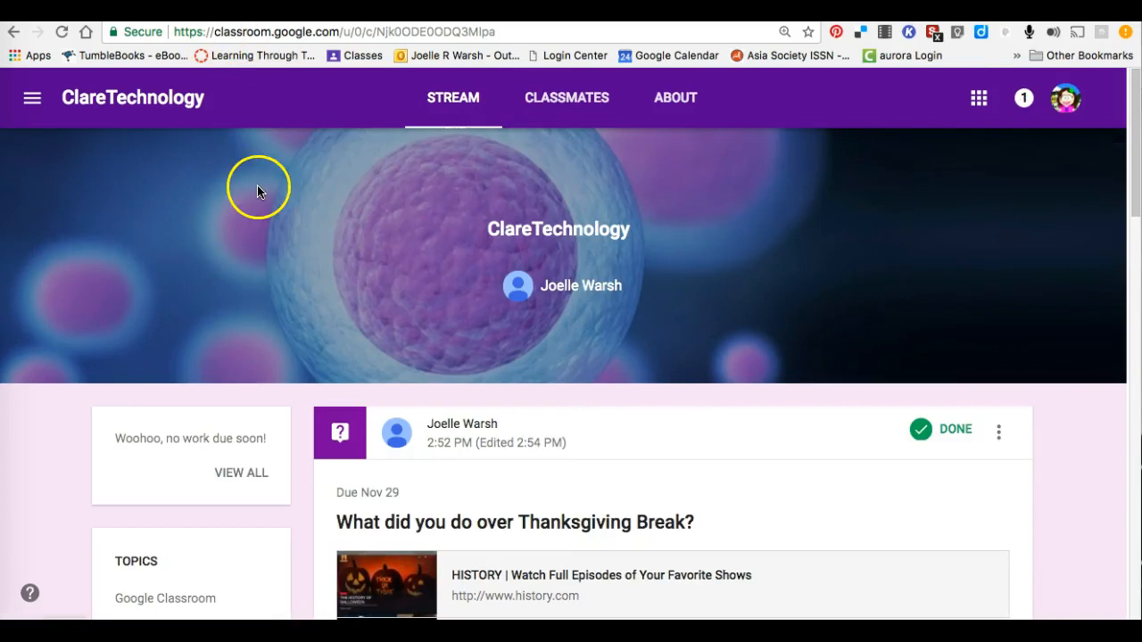
{"action": "scroll", "coordinate": [417, 398], "scroll_direction": "down", "scroll_amount": 1}
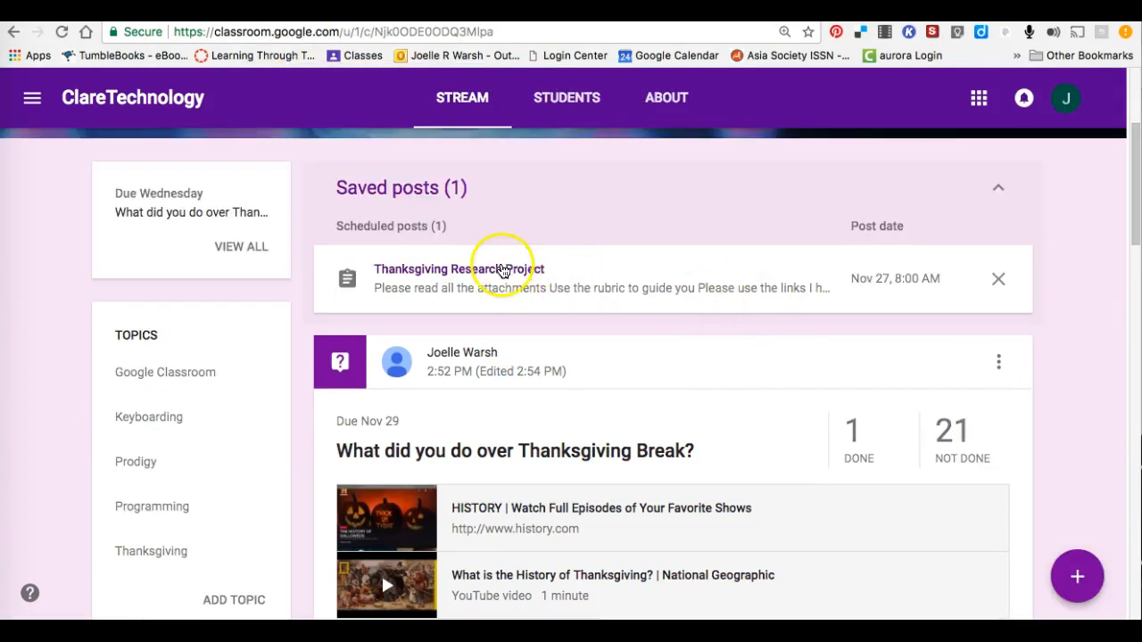
{"action": "left_click", "coordinate": [503, 271]}
{"action": "scroll", "coordinate": [620, 383], "scroll_direction": "down", "scroll_amount": 5}
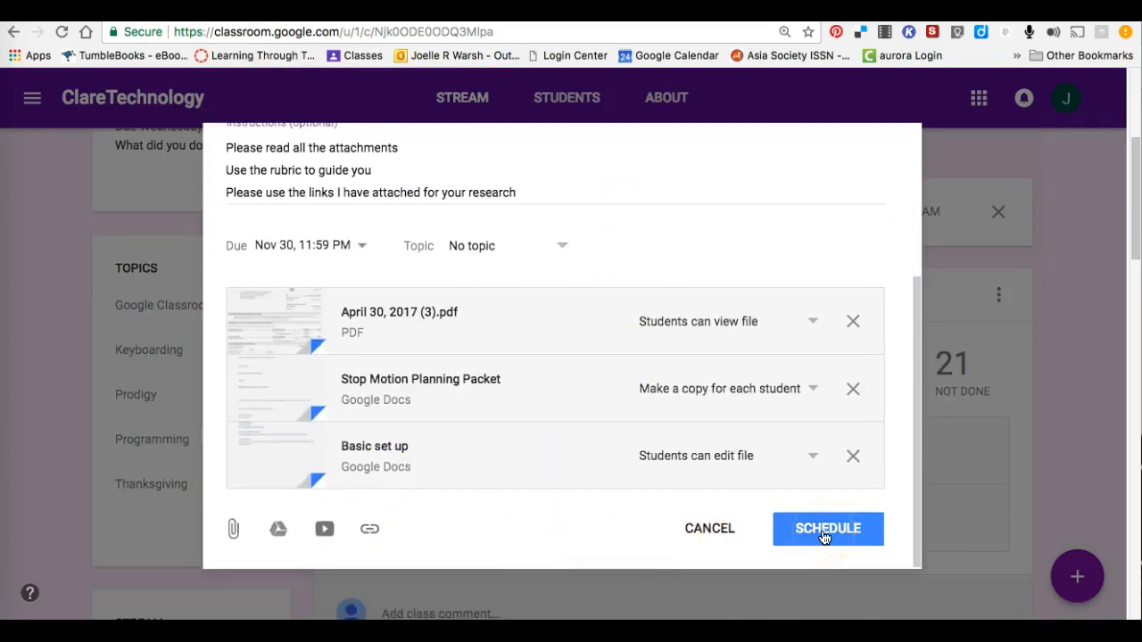
{"action": "left_click", "coordinate": [711, 528]}
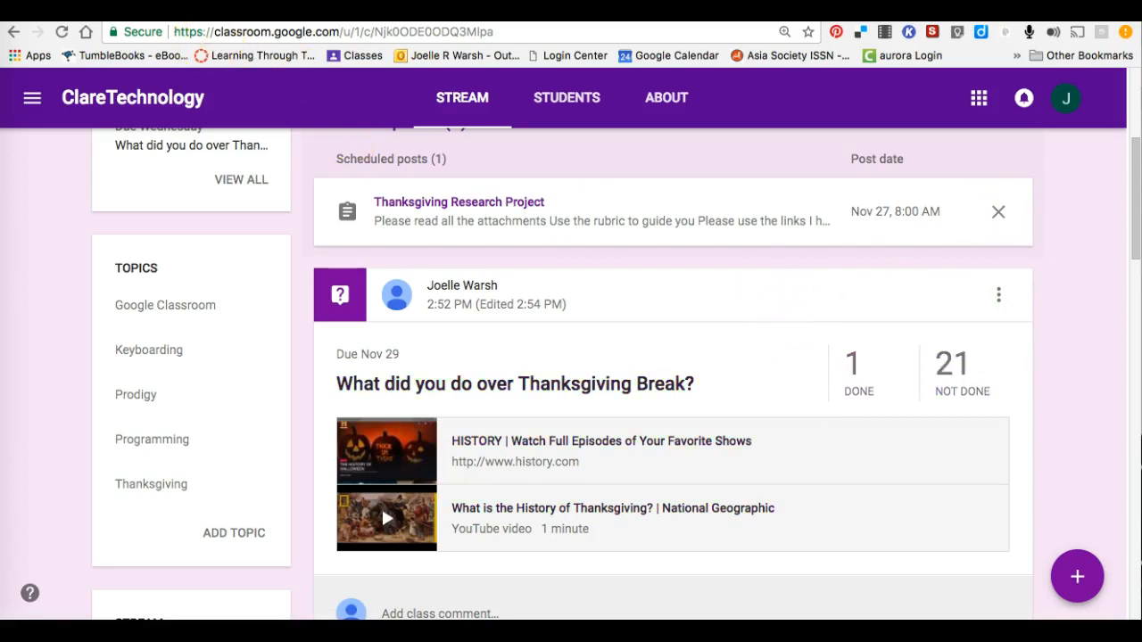
- Start a new assignment in the ClareTechnology class
{"action": "mouse_move", "coordinate": [1075, 576]}
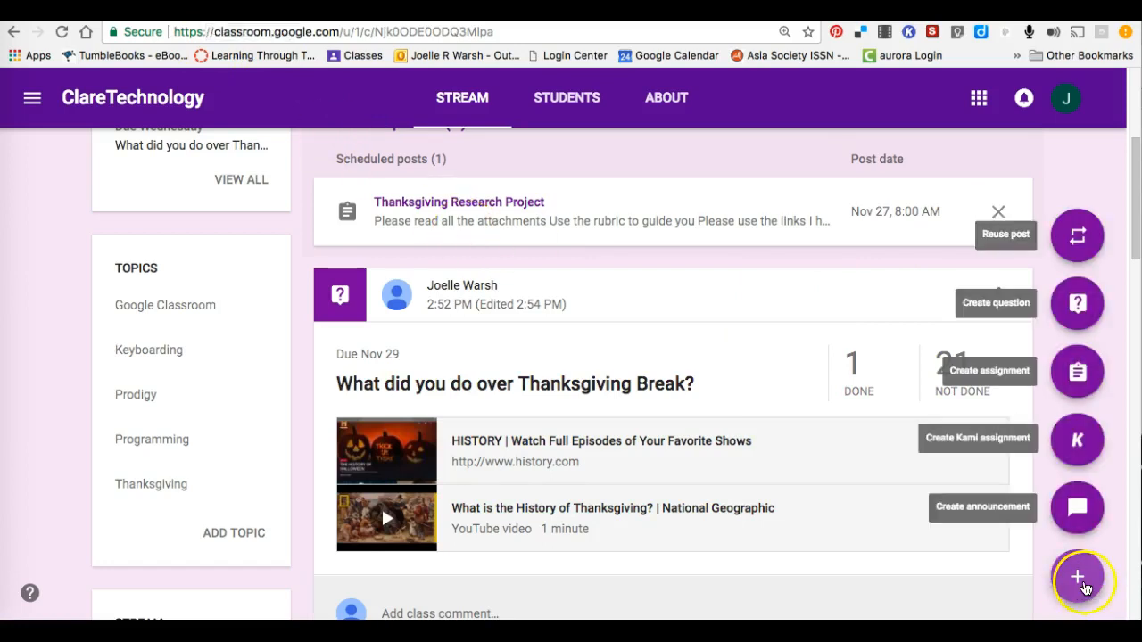
{"action": "left_click", "coordinate": [1076, 367]}
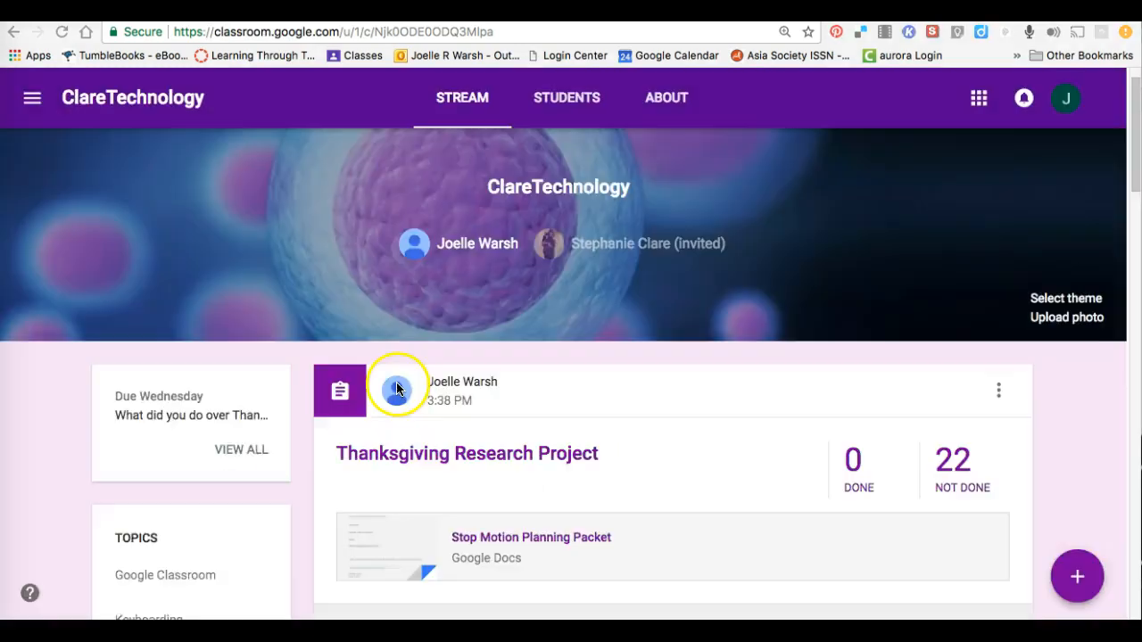
- Open the posted Thanksgiving Research Project for editing, examine the sharing options of its Stop Motion Planning Packet attachment, and close it without saving
{"action": "scroll", "coordinate": [397, 389], "scroll_direction": "down", "scroll_amount": 2}
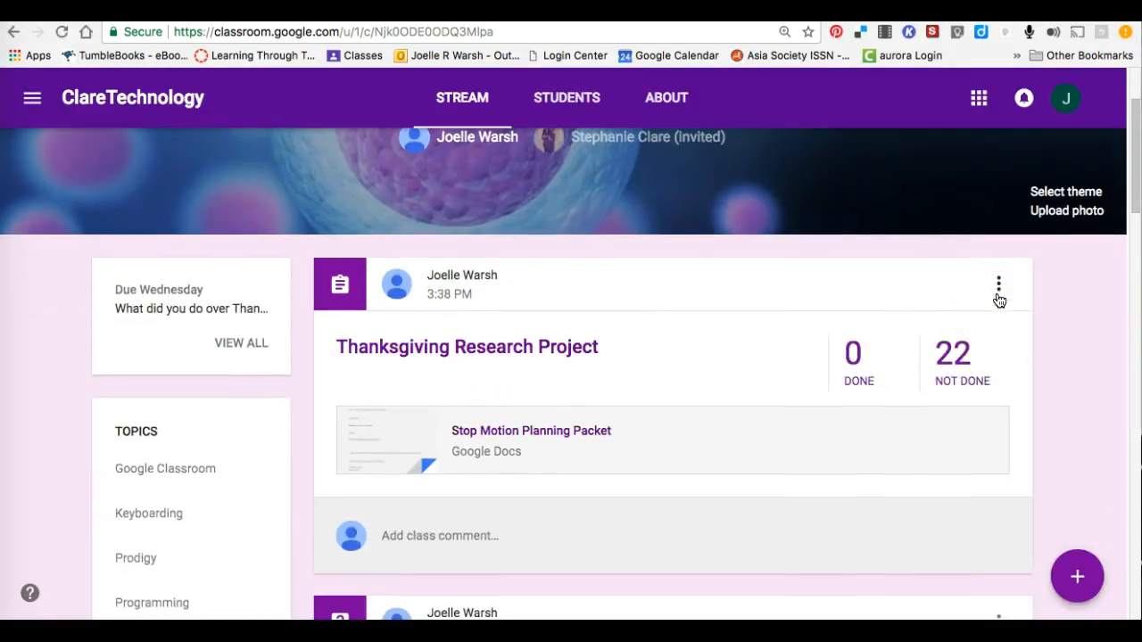
{"action": "left_click", "coordinate": [999, 284]}
{"action": "left_click", "coordinate": [933, 375]}
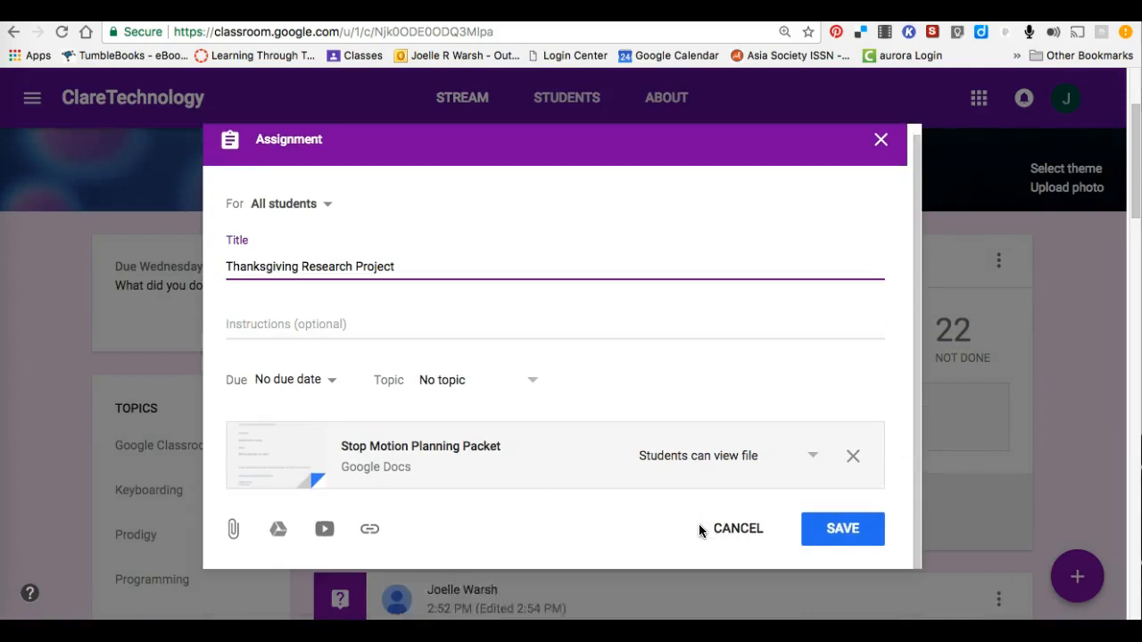
{"action": "left_click", "coordinate": [813, 457]}
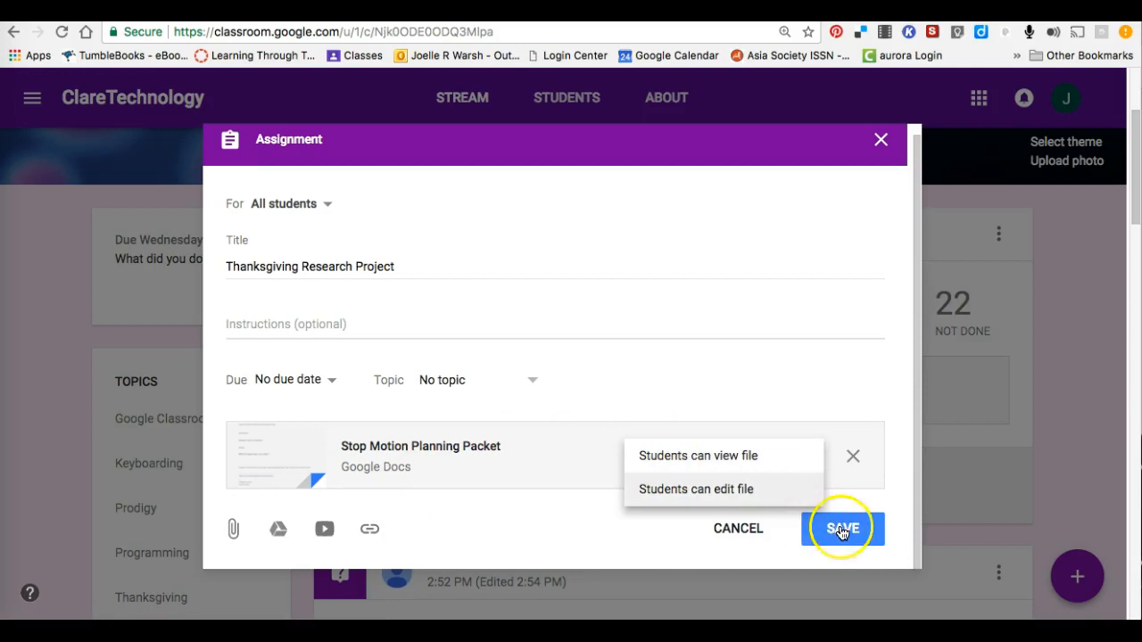
{"action": "left_click", "coordinate": [880, 140]}
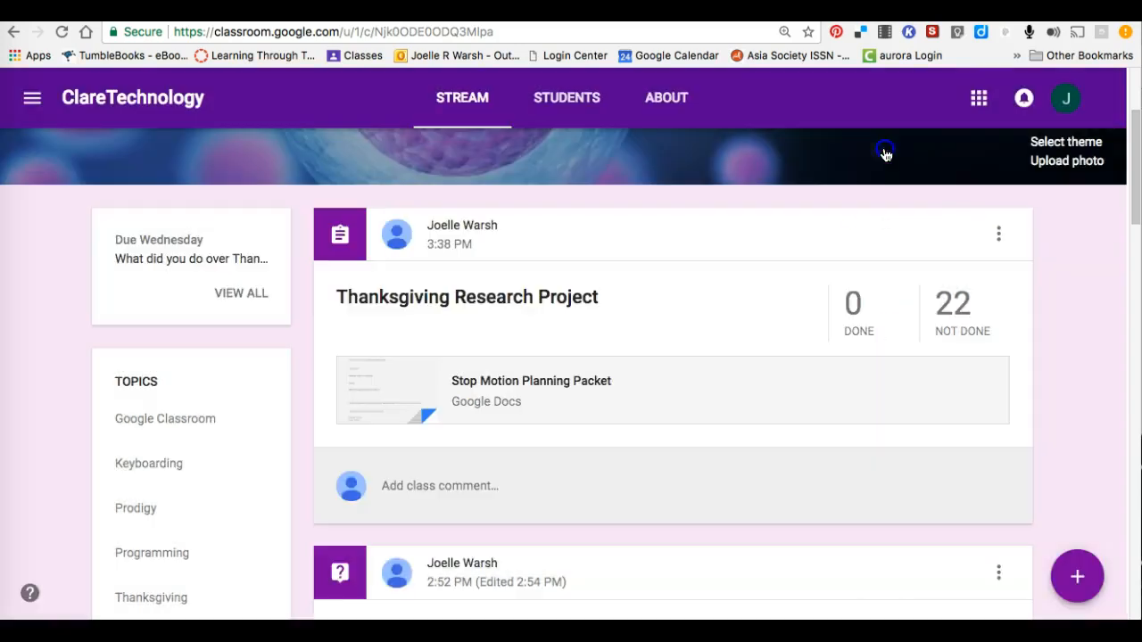
- Delete the posted Thanksgiving Research Project assignment from the class stream and confirm the deletion
{"action": "left_click", "coordinate": [999, 234]}
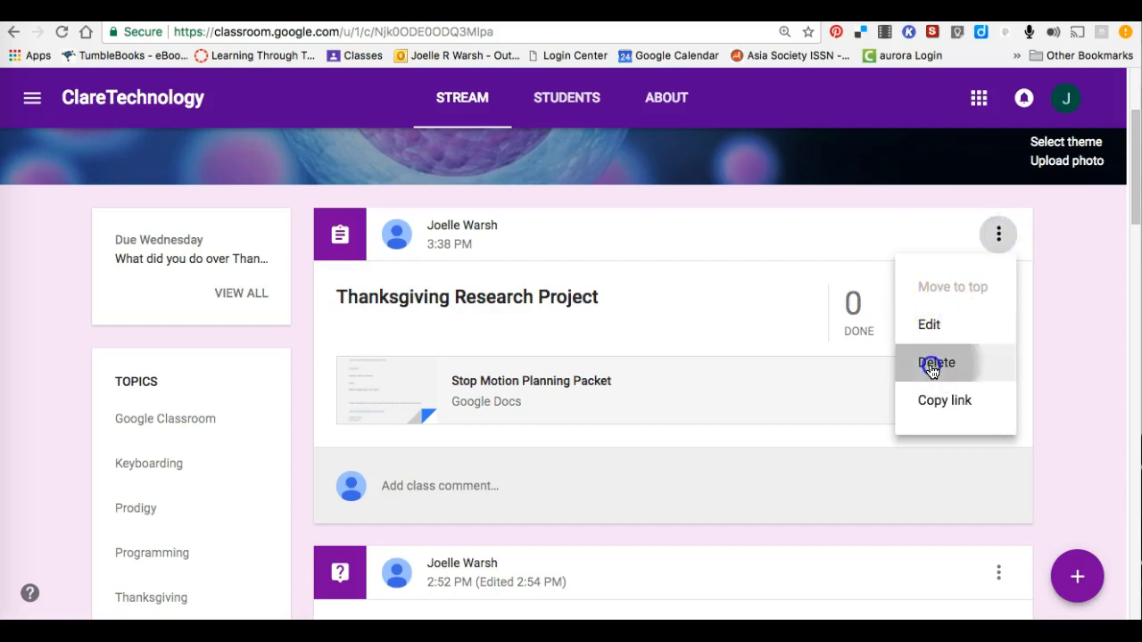
{"action": "left_click", "coordinate": [932, 362]}
{"action": "left_click", "coordinate": [660, 388]}
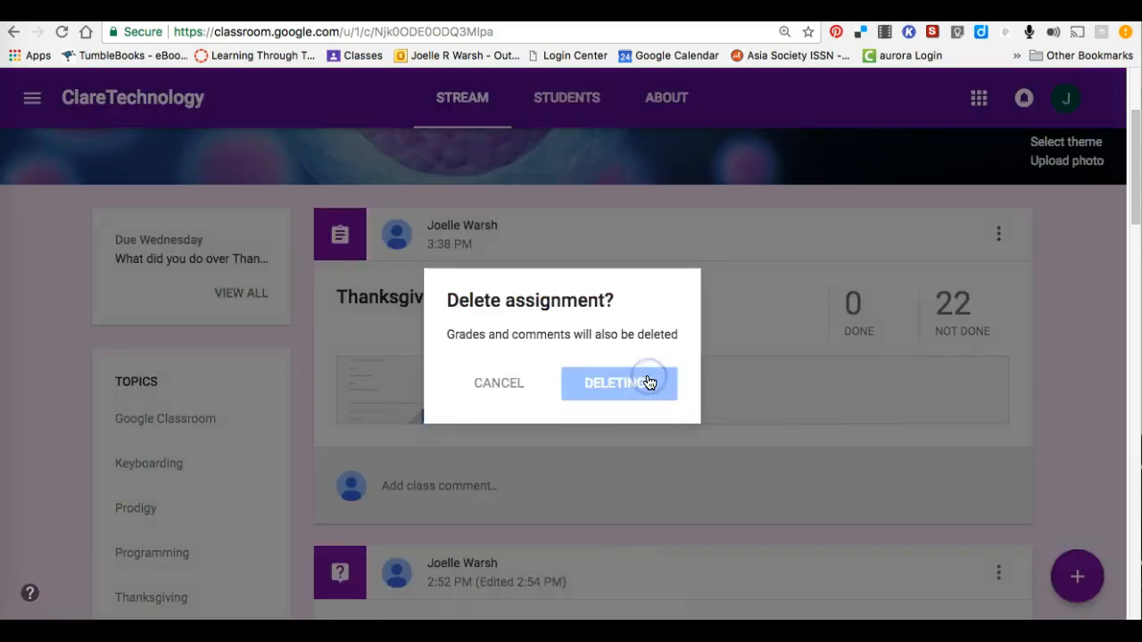